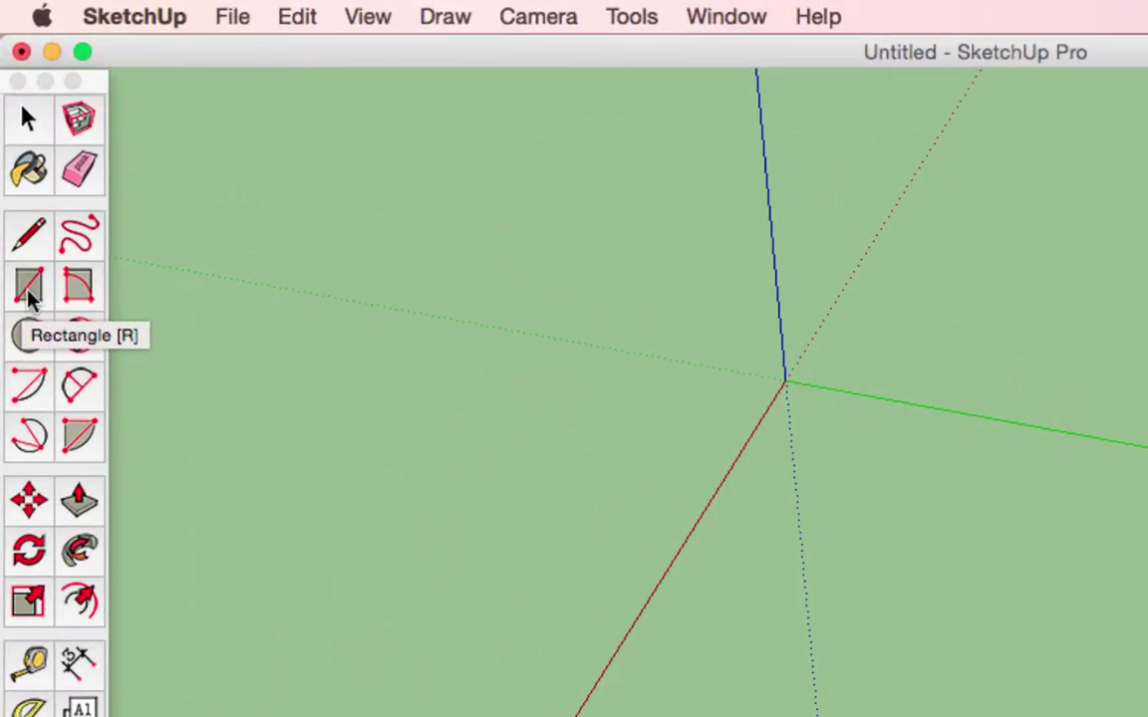
# Start a rectangle by placing its first corner on the ground just below the origin
pyautogui.click(28, 292)
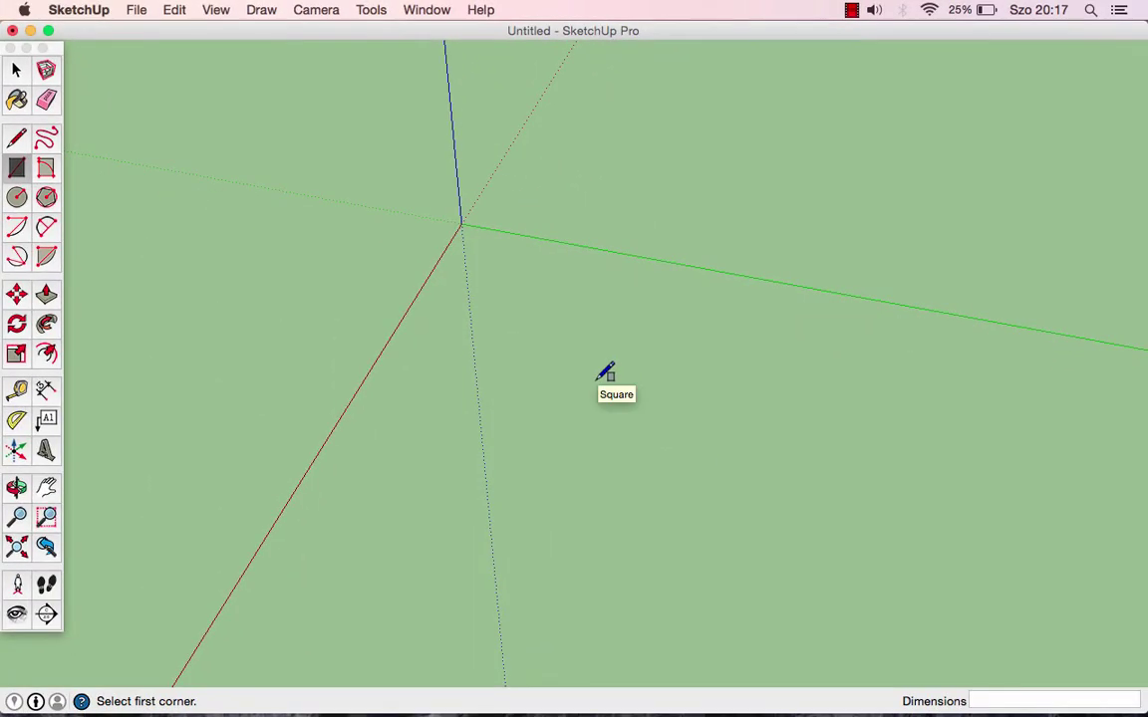
pyautogui.click(517, 299)
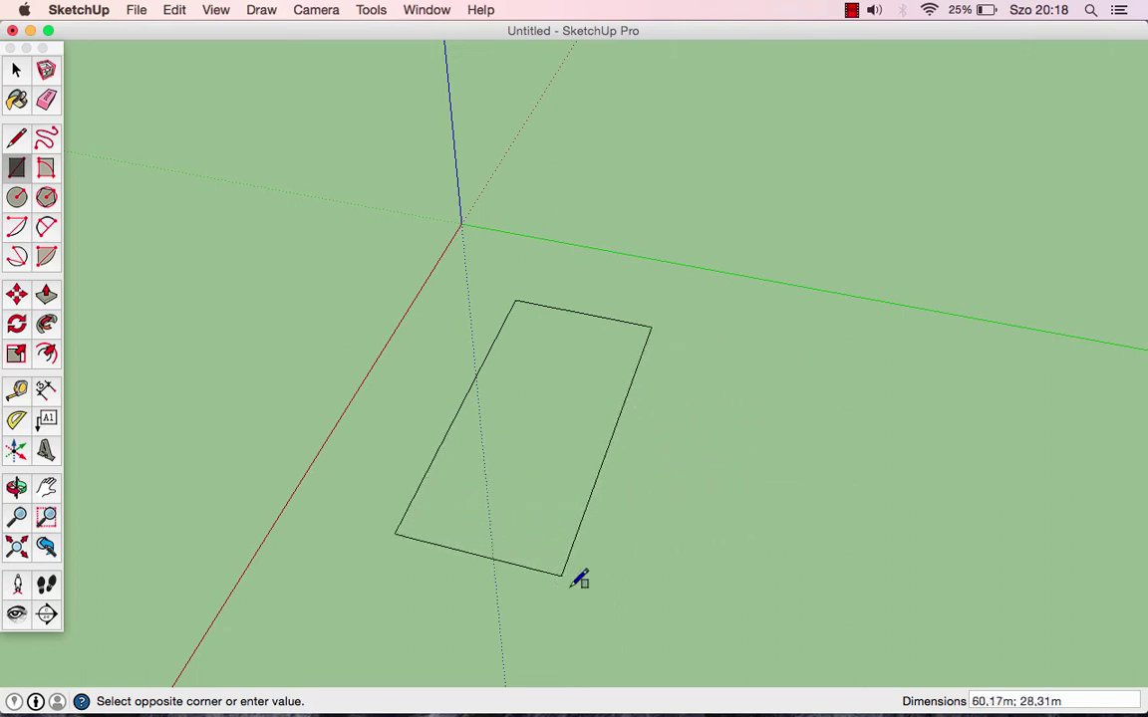
# Orbit the view while stretching the rectangle preview to about 84.10m by 99.31m
pyautogui.moveTo(756, 595); pyautogui.dragTo(790, 535, button='middle')
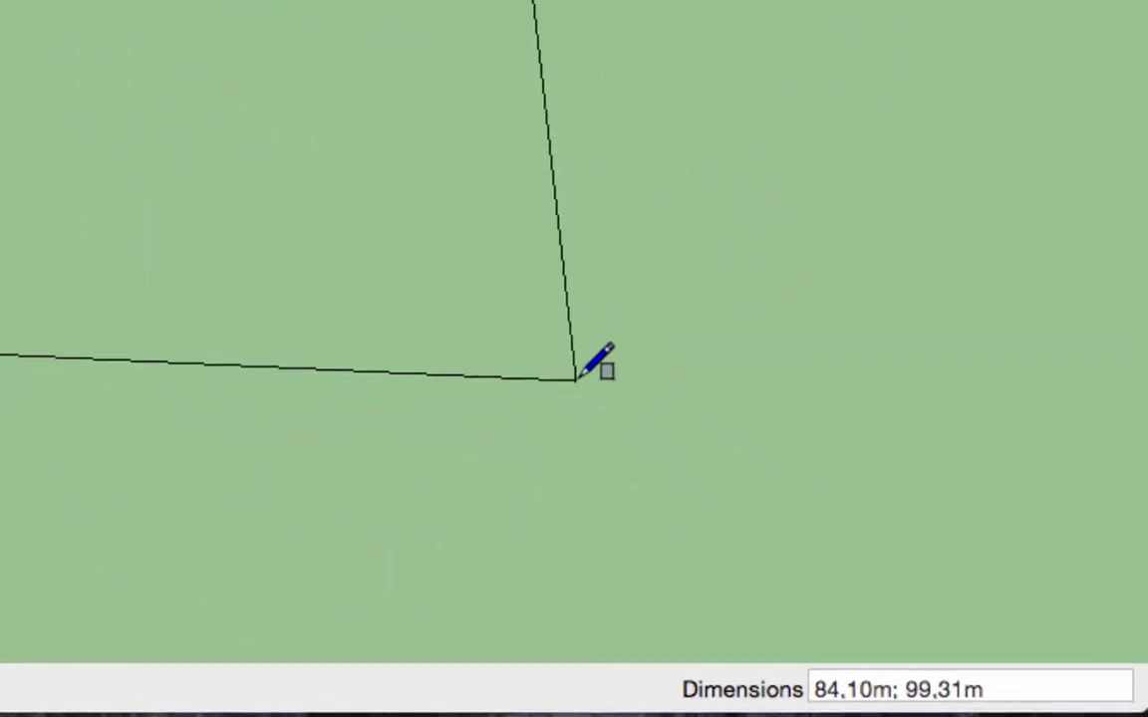
# Fix the ground rectangle at exactly 3,5 by 5,6 and pan it toward the centre
pyautogui.write('3,5')
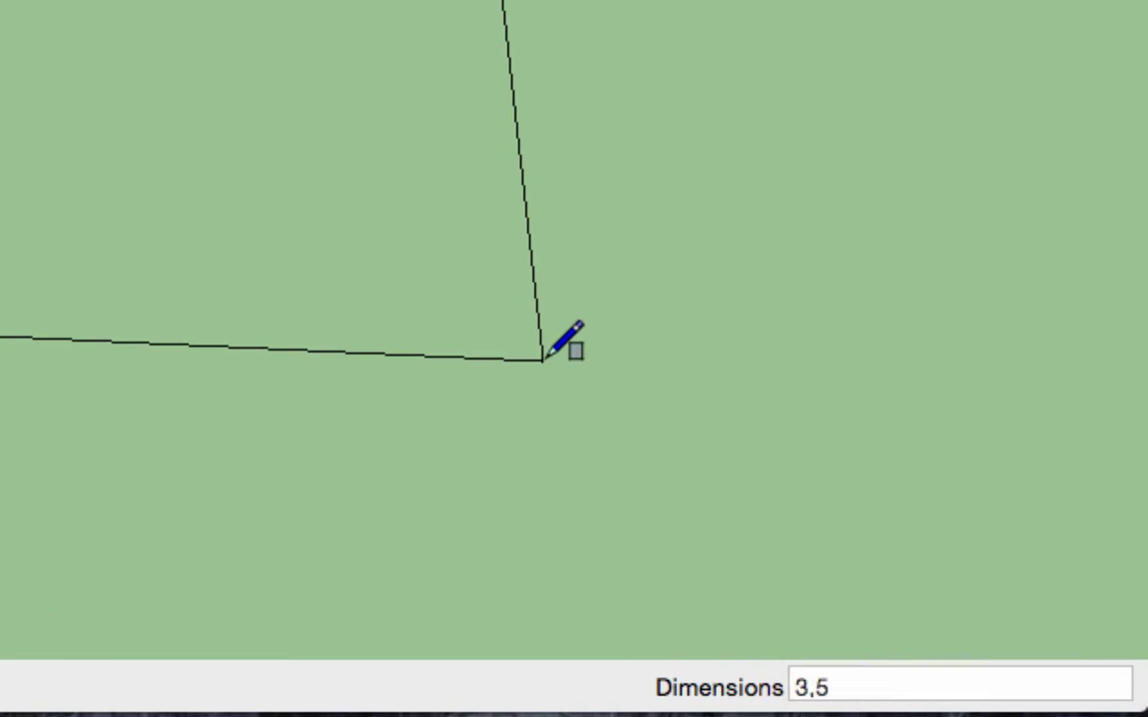
pyautogui.write(';')
pyautogui.write('5,')
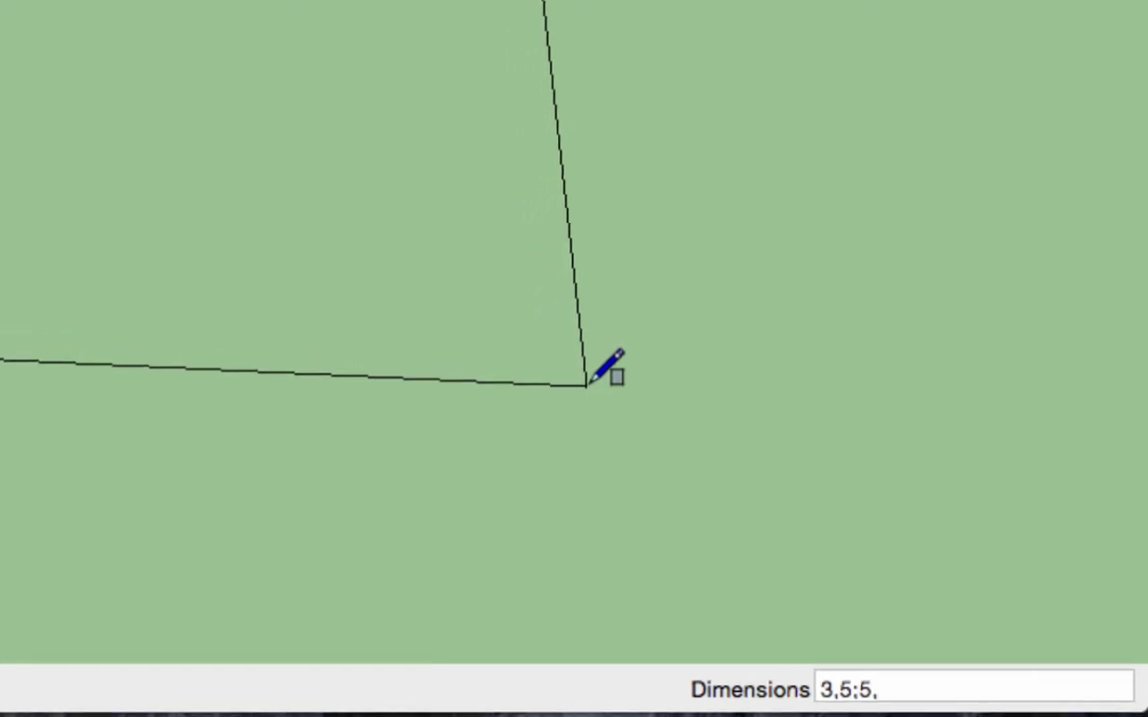
pyautogui.write('6')
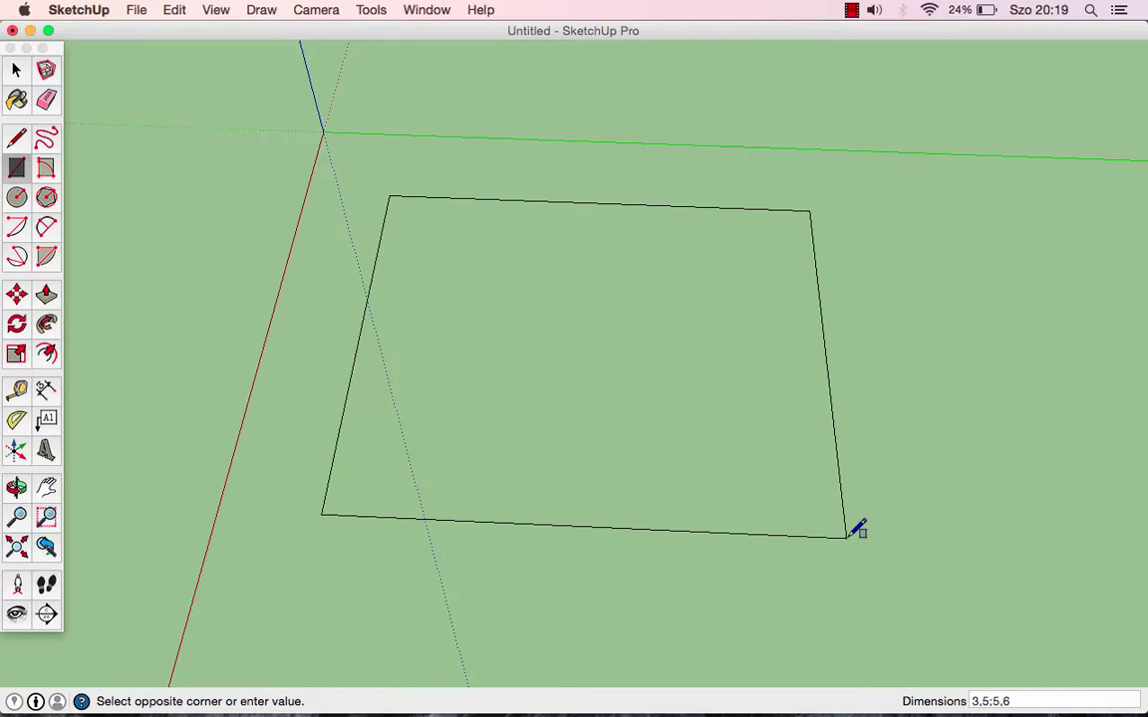
pyautogui.press('Return')
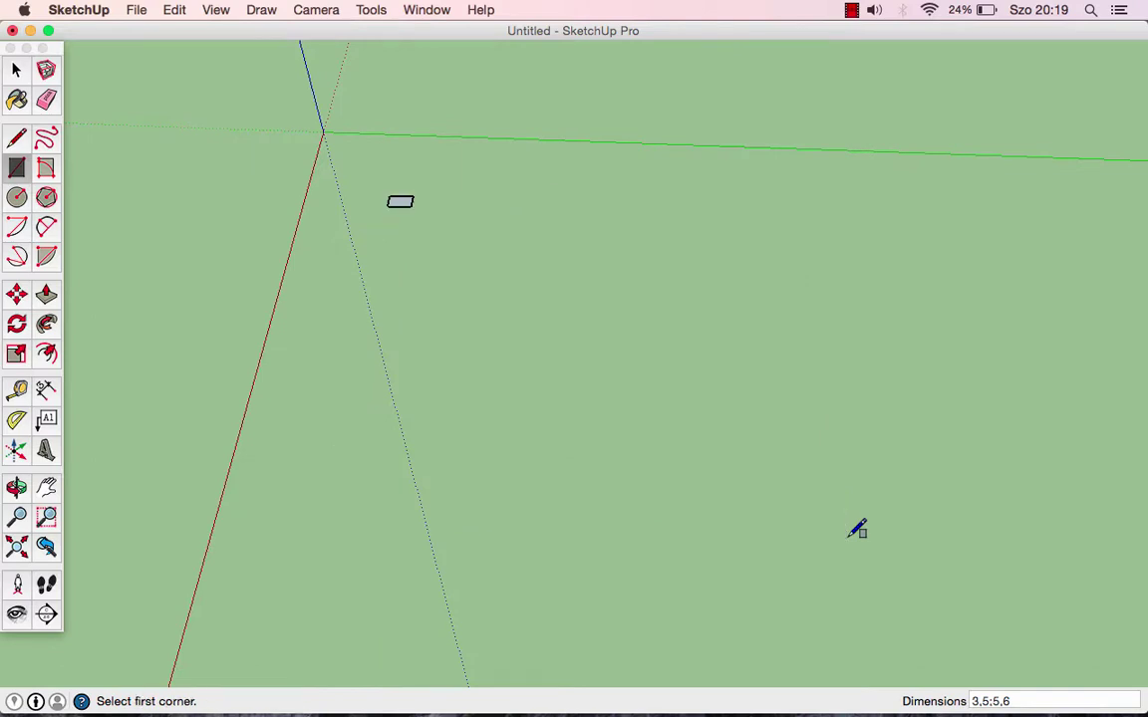
pyautogui.press('h')
pyautogui.moveTo(448, 249)
pyautogui.mouseDown()
pyautogui.moveTo(488, 384)
pyautogui.moveTo(486, 329)
pyautogui.moveTo(289, 359)
pyautogui.moveTo(417, 318)
pyautogui.moveTo(440, 272)
pyautogui.mouseUp()
pyautogui.scroll(3, 488, 384)
pyautogui.scroll(3, 461, 371)
# Orbit around the finished 3,5 by 5,6 face and pick the Line tool
pyautogui.press('o')
pyautogui.scroll(-2, 310, 354)
pyautogui.scroll(2, 418, 300)
pyautogui.scroll(1, 408, 312)
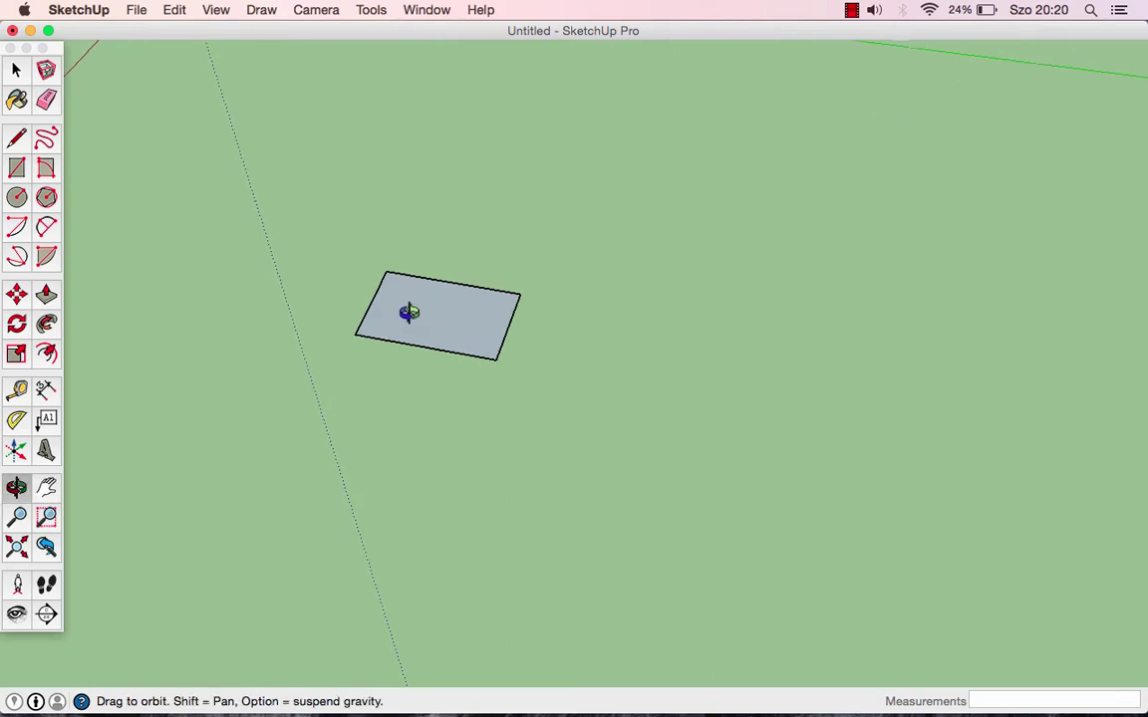
pyautogui.moveTo(408, 312)
pyautogui.mouseDown()
pyautogui.moveTo(390, 264)
pyautogui.moveTo(366, 246)
pyautogui.moveTo(369, 230)
pyautogui.moveTo(349, 223)
pyautogui.mouseUp()
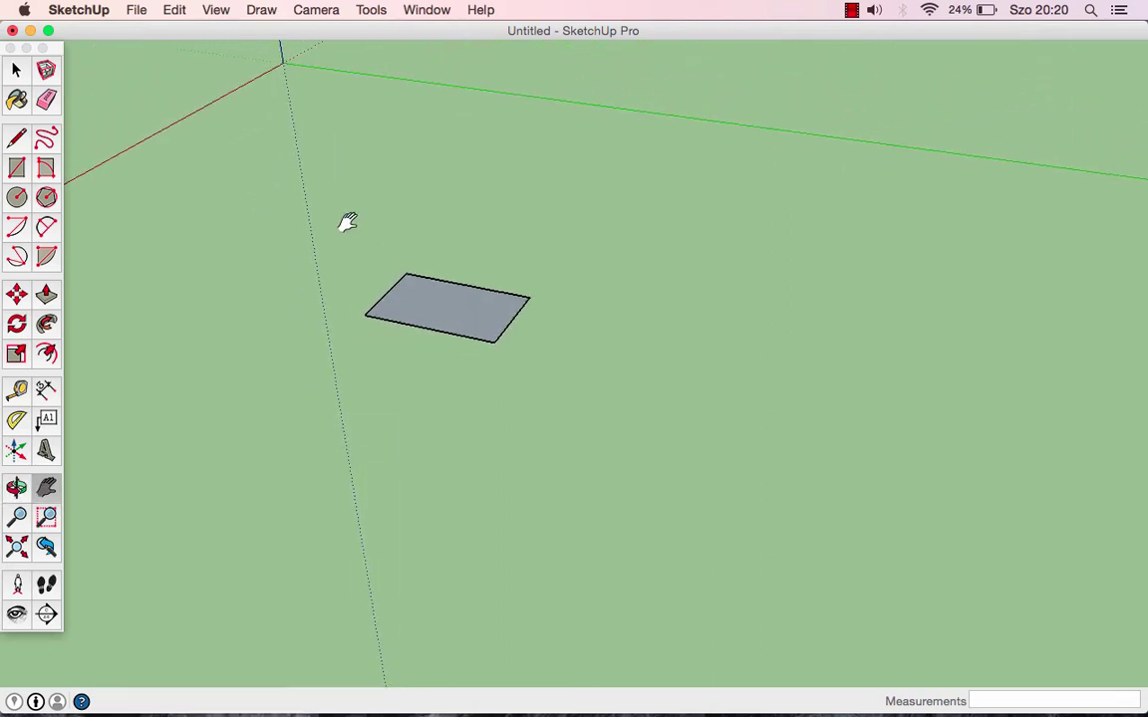
pyautogui.click(18, 138)
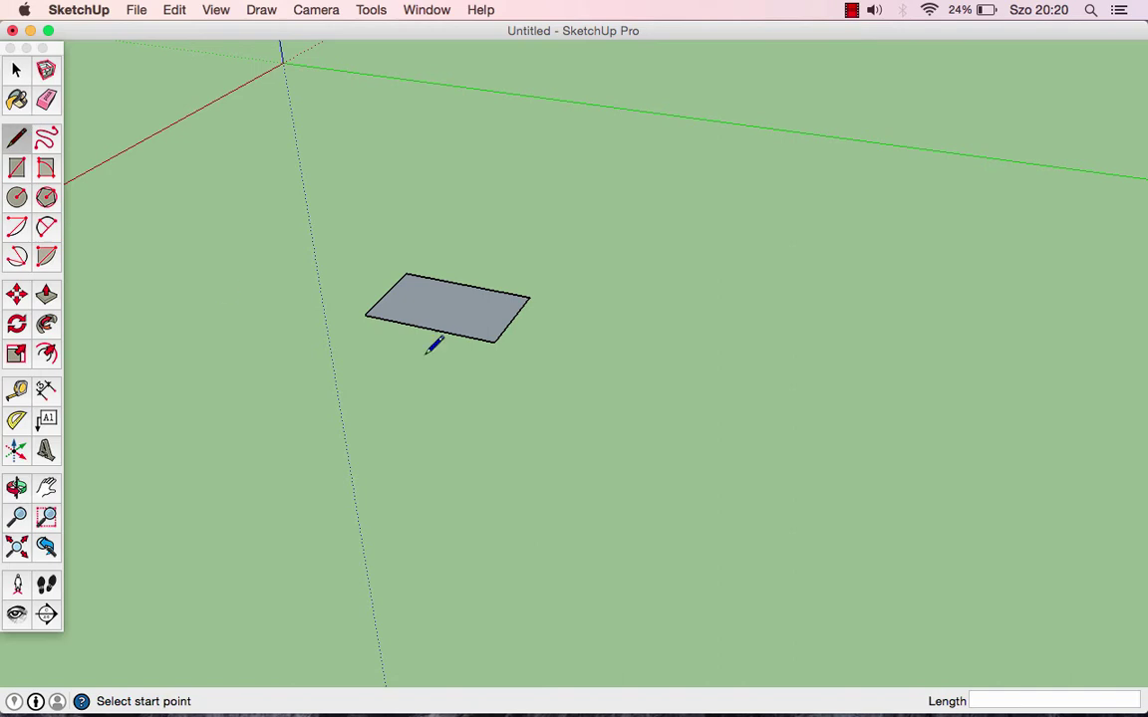
# Draw a 6 m edge along green, then a 10 m edge along red
pyautogui.click(624, 269)
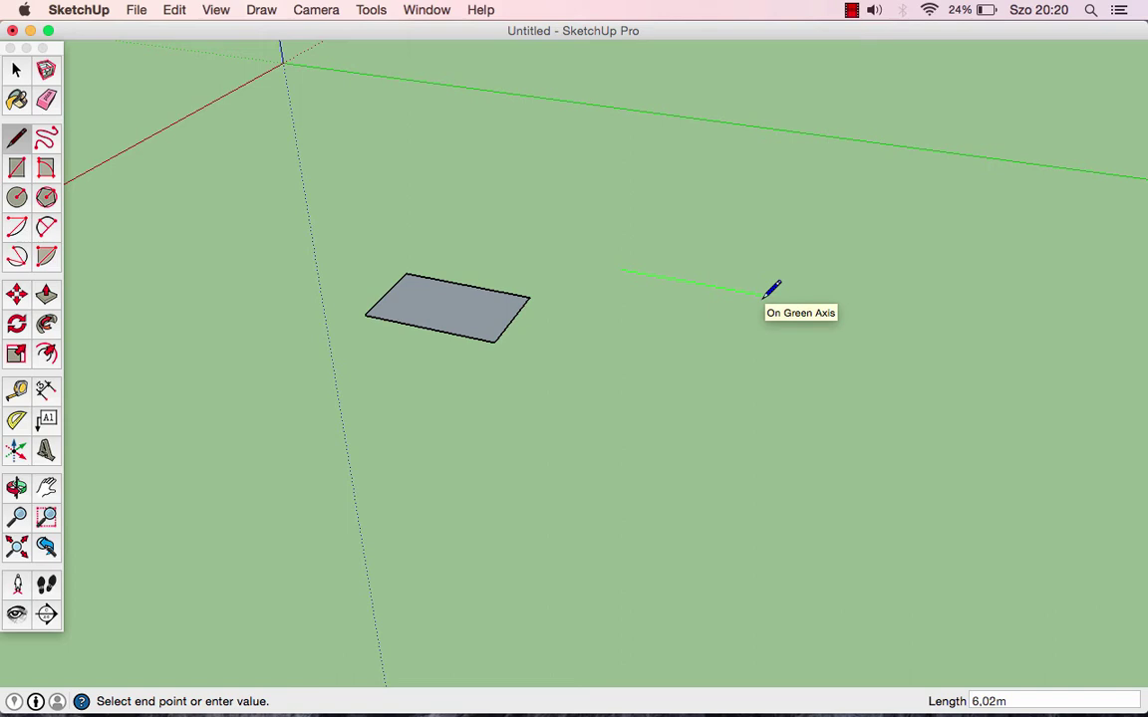
pyautogui.write('6')
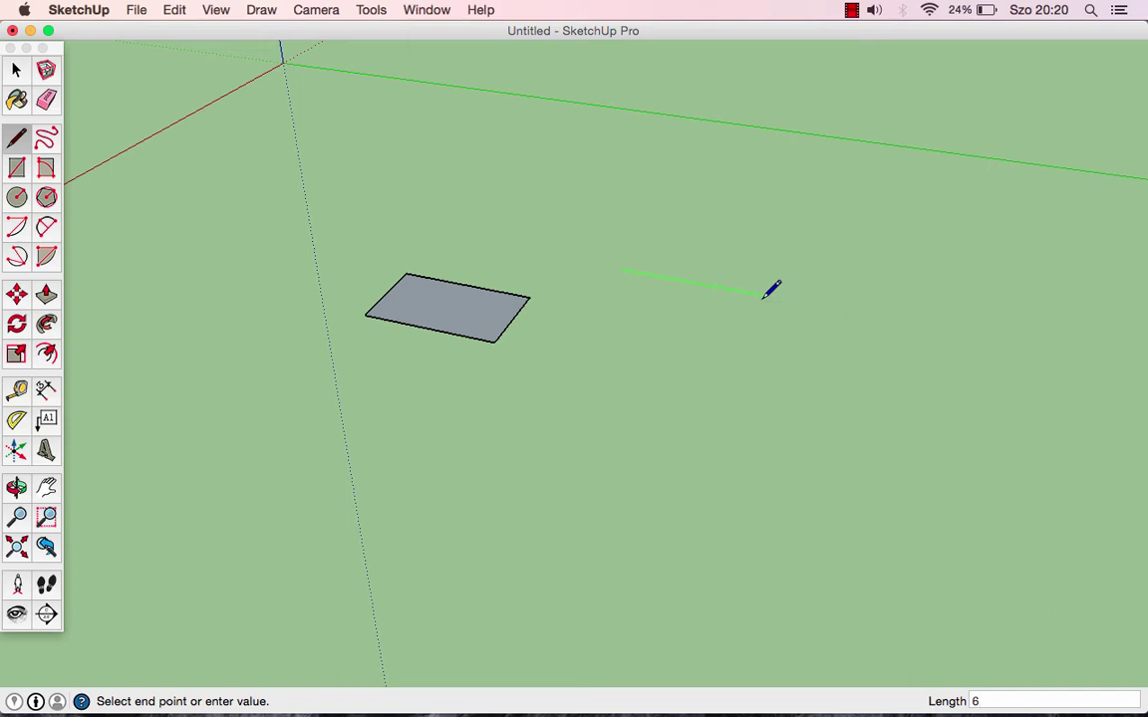
pyautogui.press('Return')
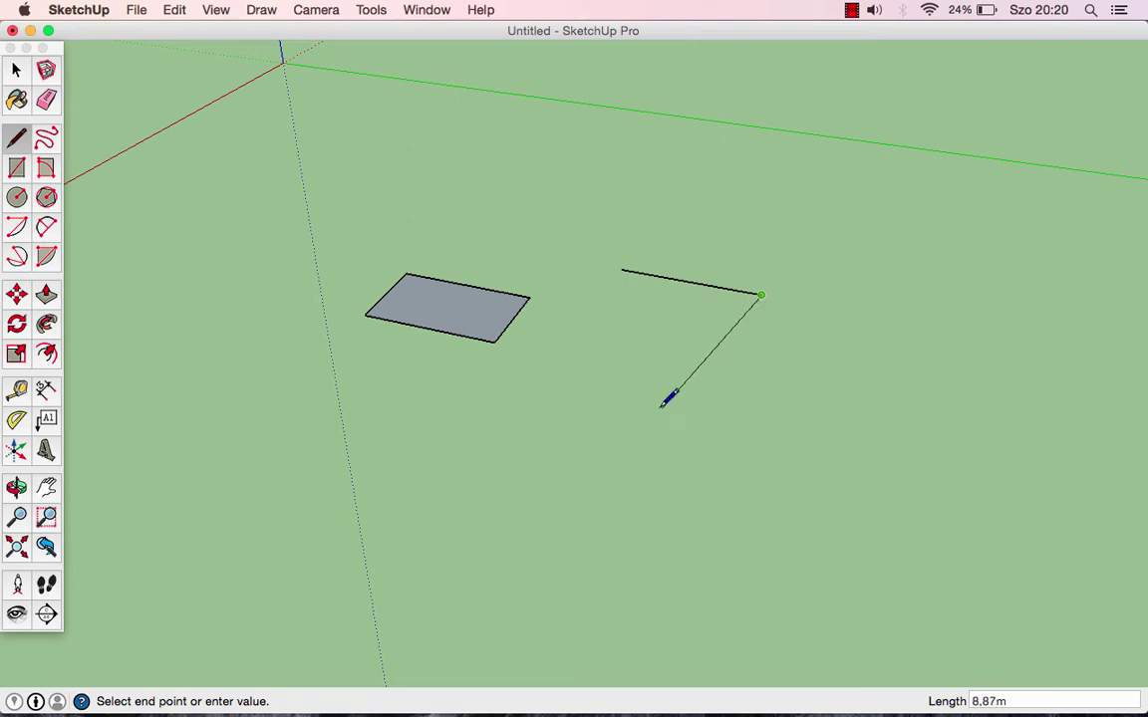
pyautogui.moveTo(662, 402); pyautogui.dragTo(640, 384, button='middle')
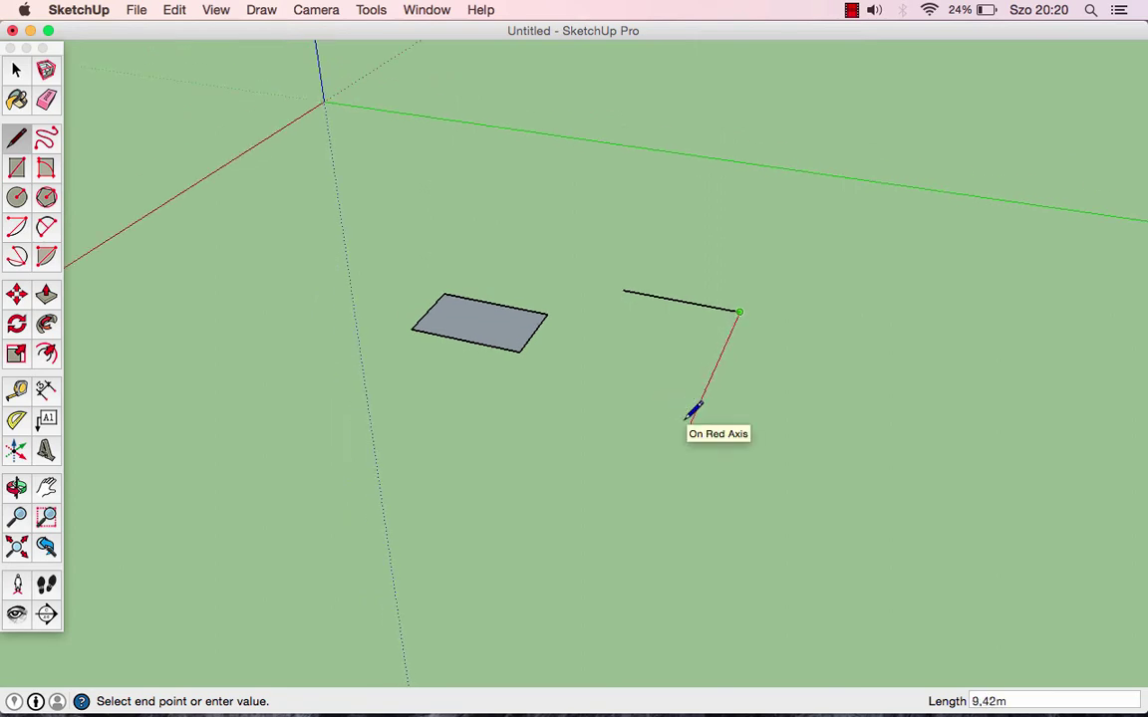
pyautogui.write('10')
pyautogui.press('Return')
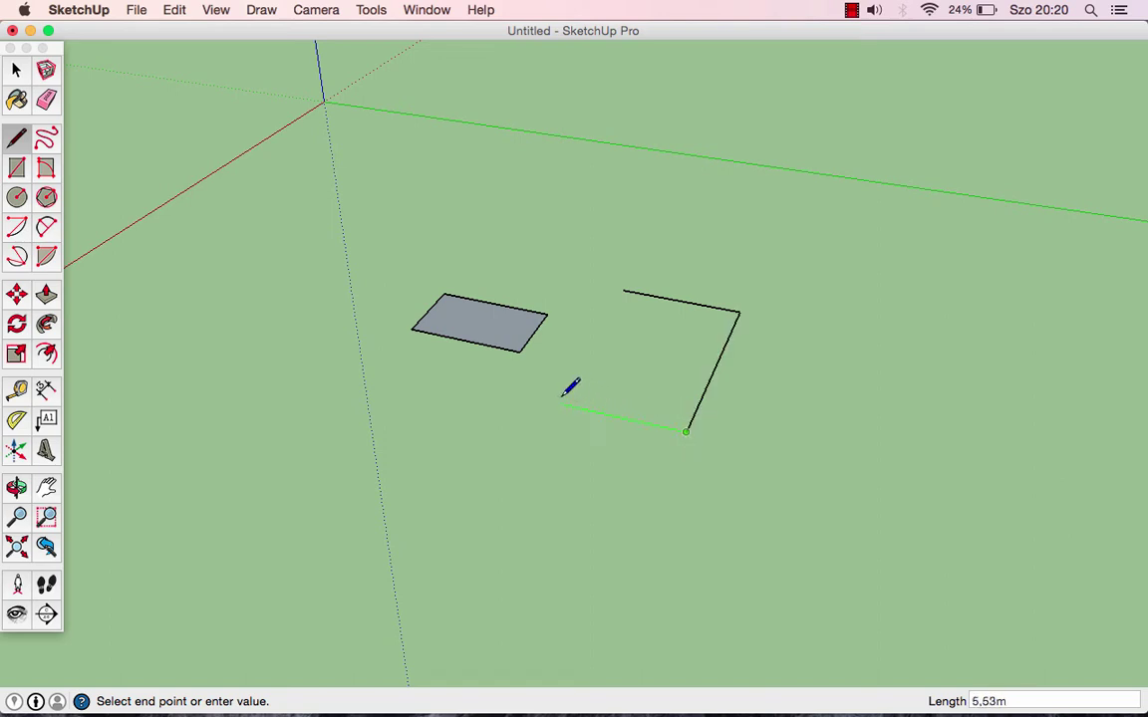
# Add the remaining edges to close the outline into a grey face
pyautogui.click(493, 387)
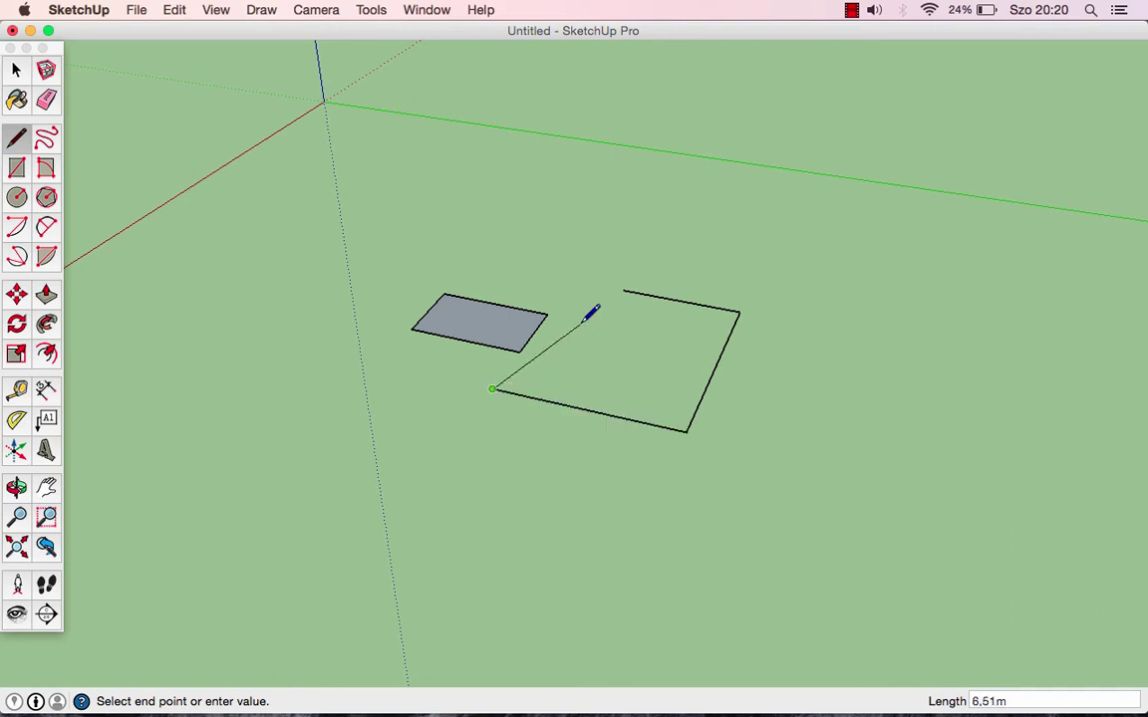
pyautogui.press('Escape')
pyautogui.click(623, 291)
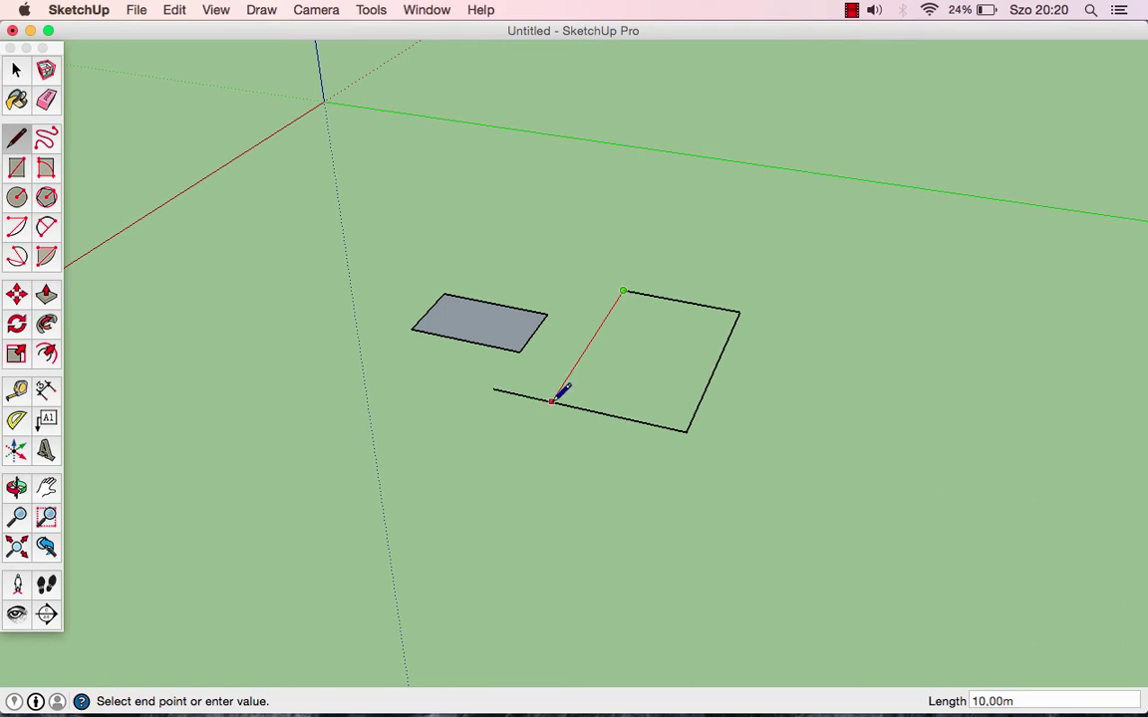
pyautogui.click(551, 400)
# Zoom in and delete the stray edge left of the large rectangle
pyautogui.scroll(1, 554, 403)
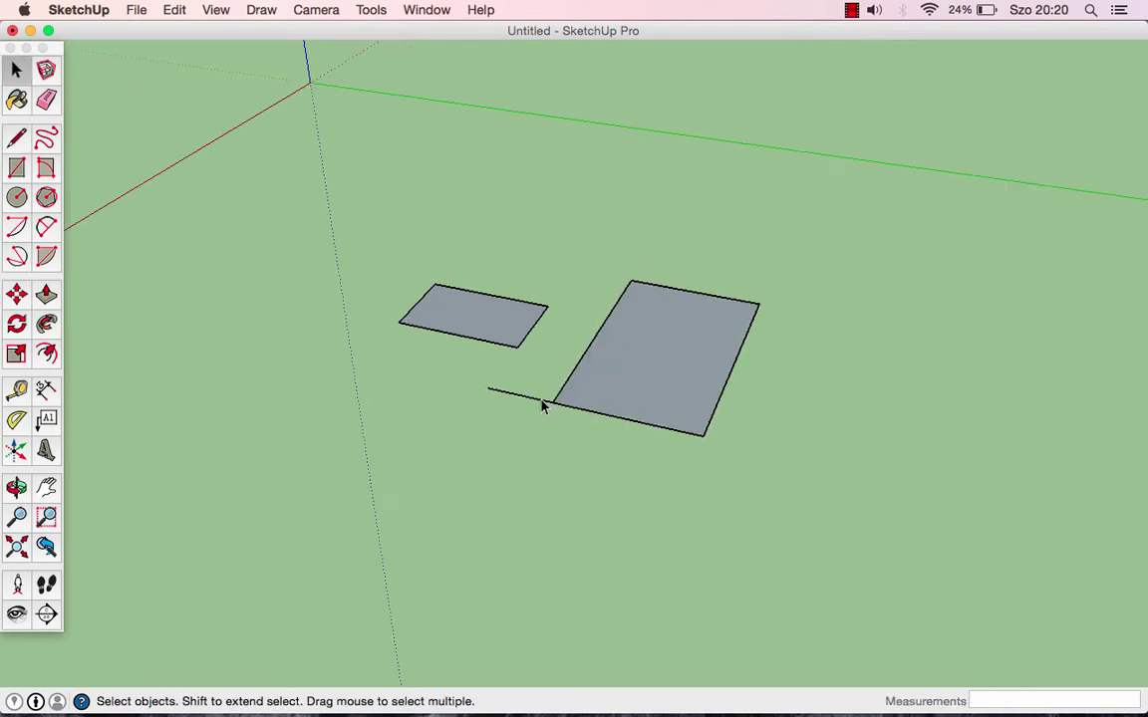
pyautogui.scroll(2, 540, 403)
pyautogui.scroll(2, 540, 405)
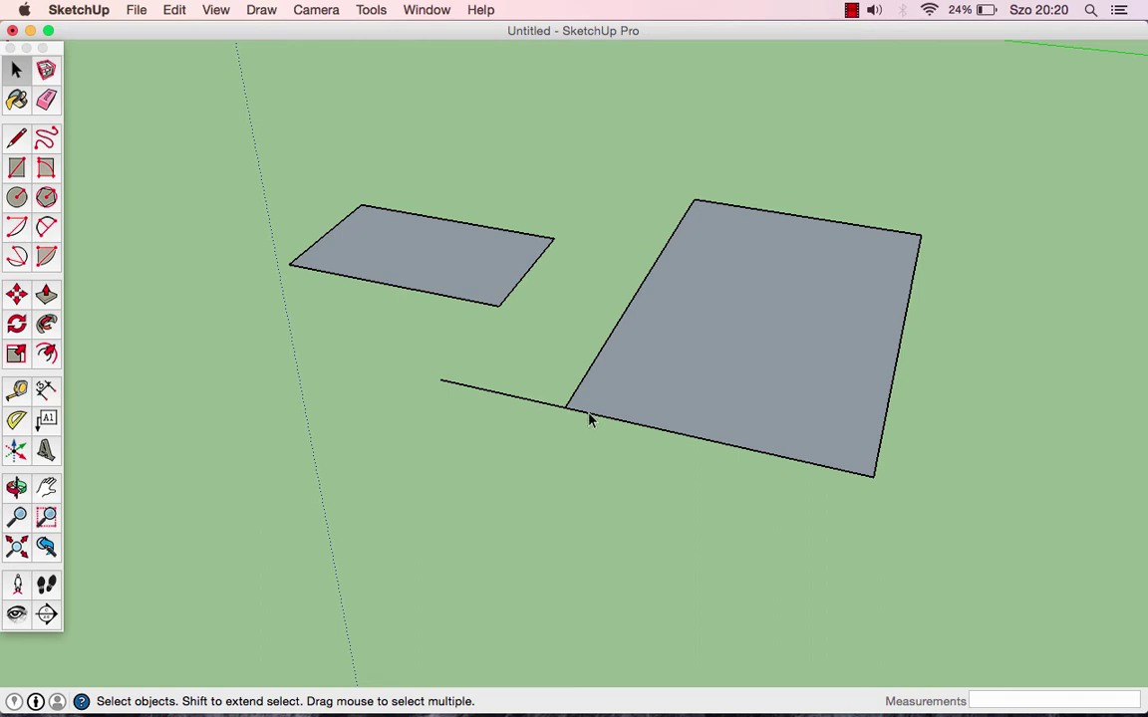
pyautogui.click(531, 403)
pyautogui.scroll(1, 541, 414)
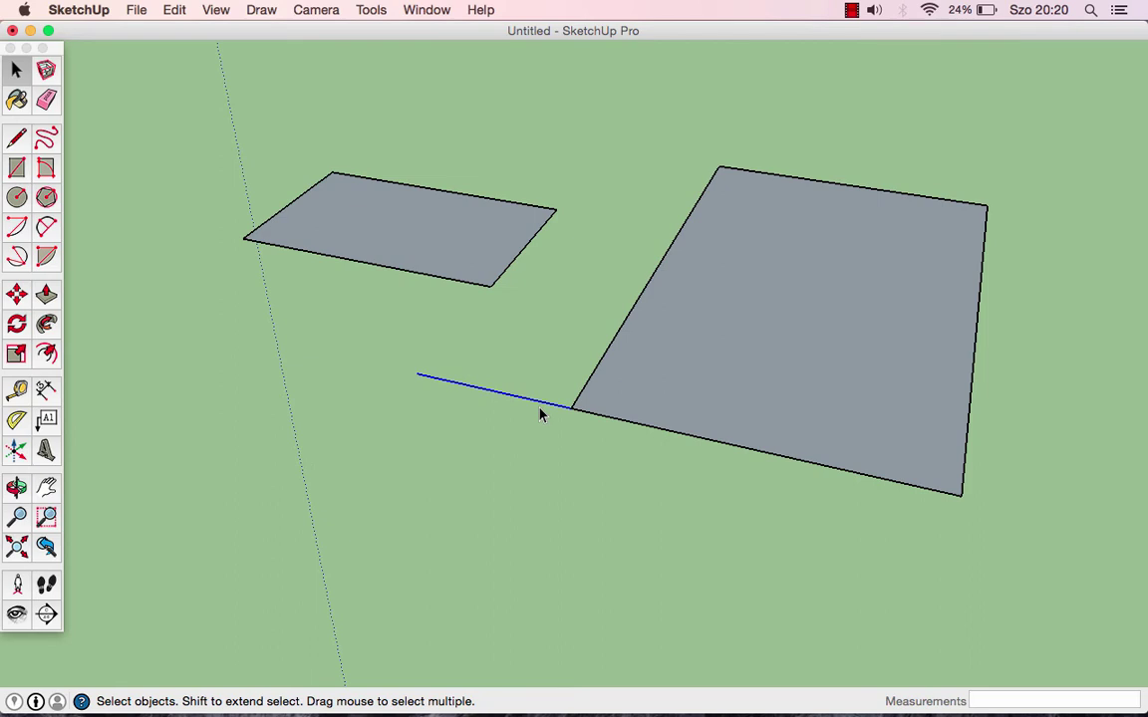
pyautogui.press('Delete')
# Zoom out and orbit to review both clean rectangles
pyautogui.scroll(-2, 527, 371)
pyautogui.scroll(-1, 535, 359)
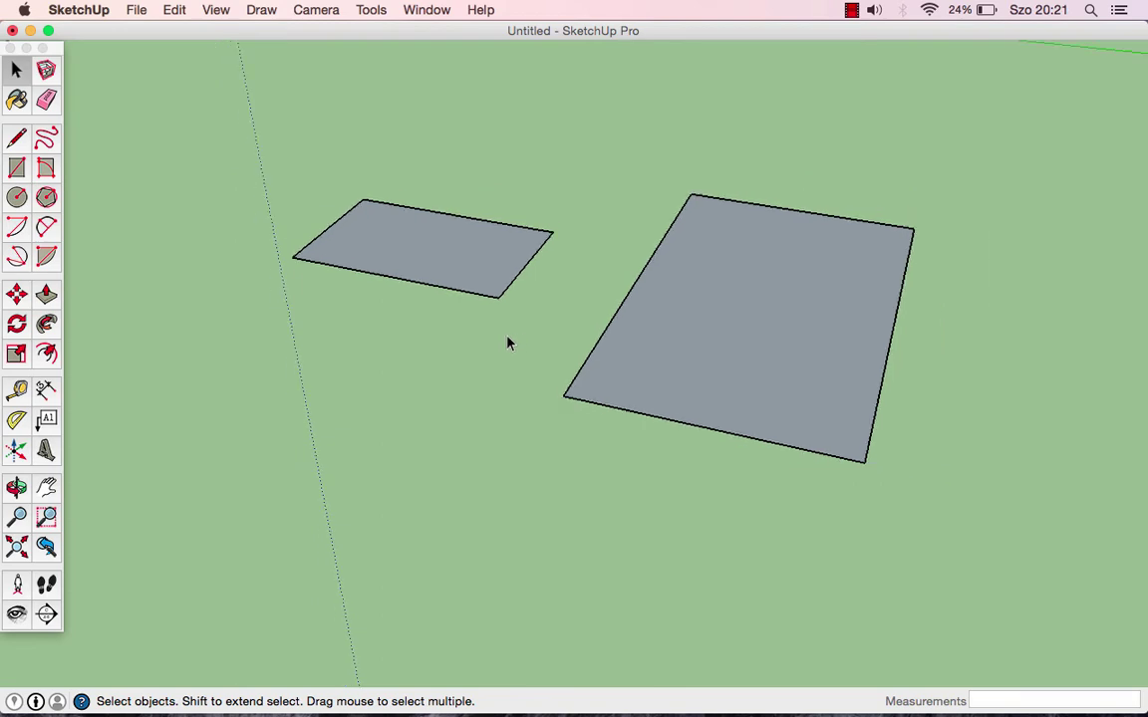
pyautogui.scroll(-1, 507, 341)
pyautogui.moveTo(497, 332); pyautogui.dragTo(476, 338, button='middle')
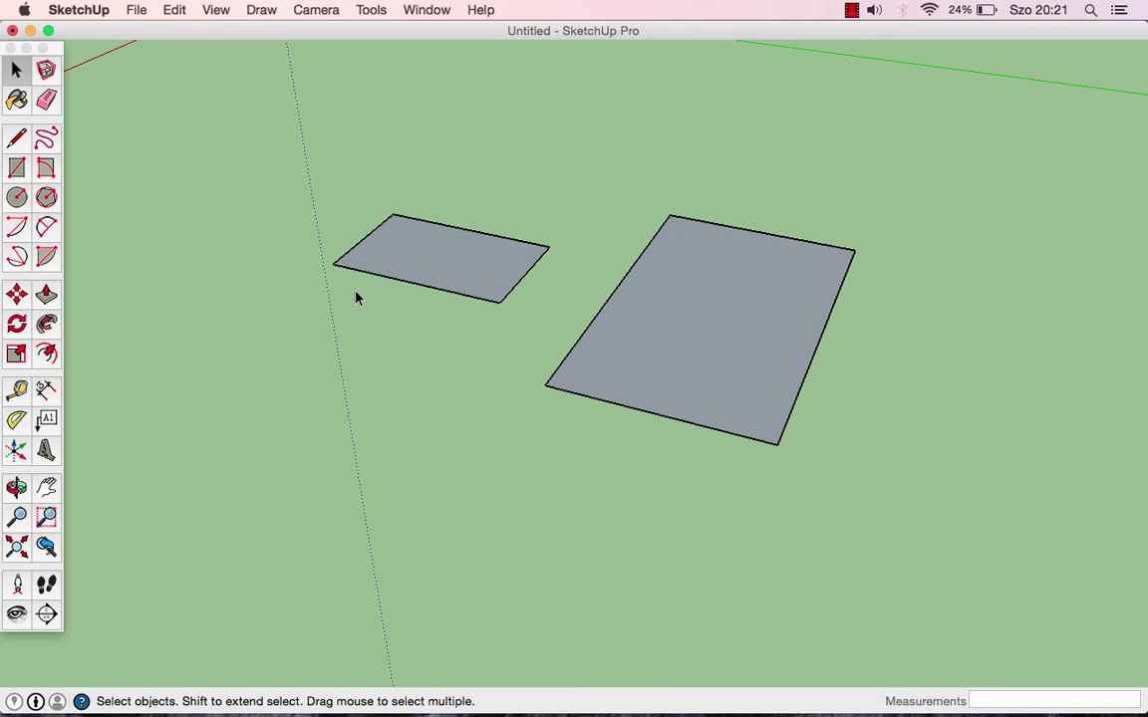
pyautogui.click(426, 257)
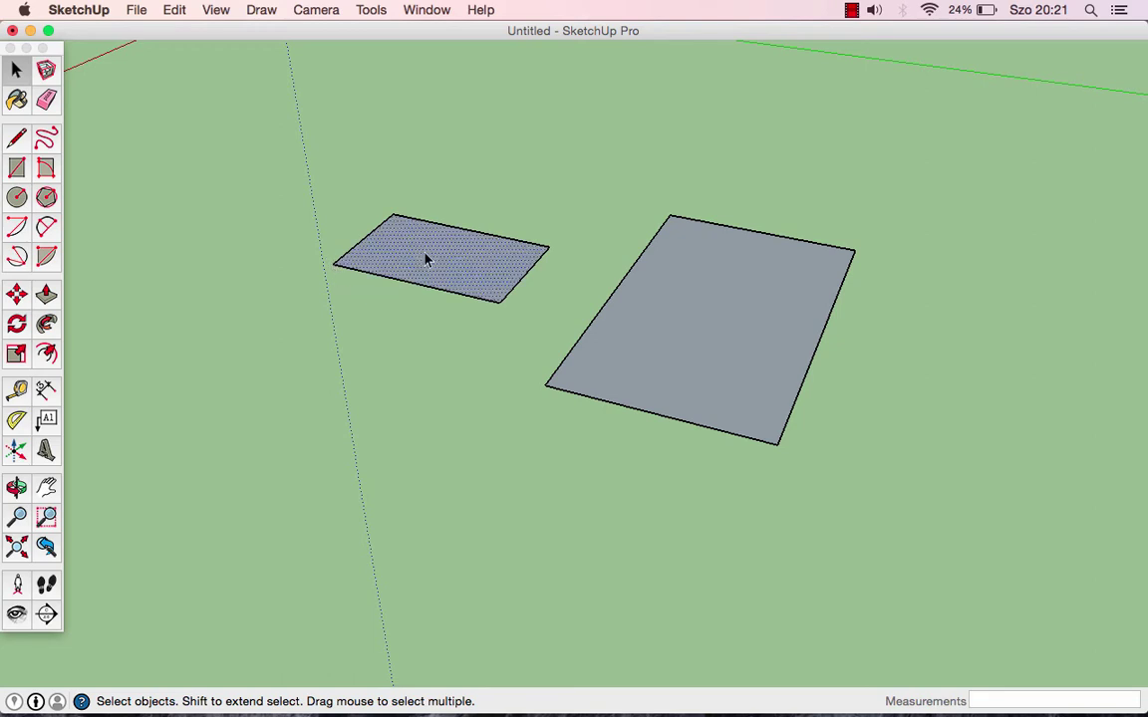
pyautogui.click(419, 340)
pyautogui.moveTo(458, 356)
pyautogui.mouseDown(button='middle')
pyautogui.moveTo(435, 353)
pyautogui.moveTo(607, 338)
pyautogui.mouseUp(button='middle')
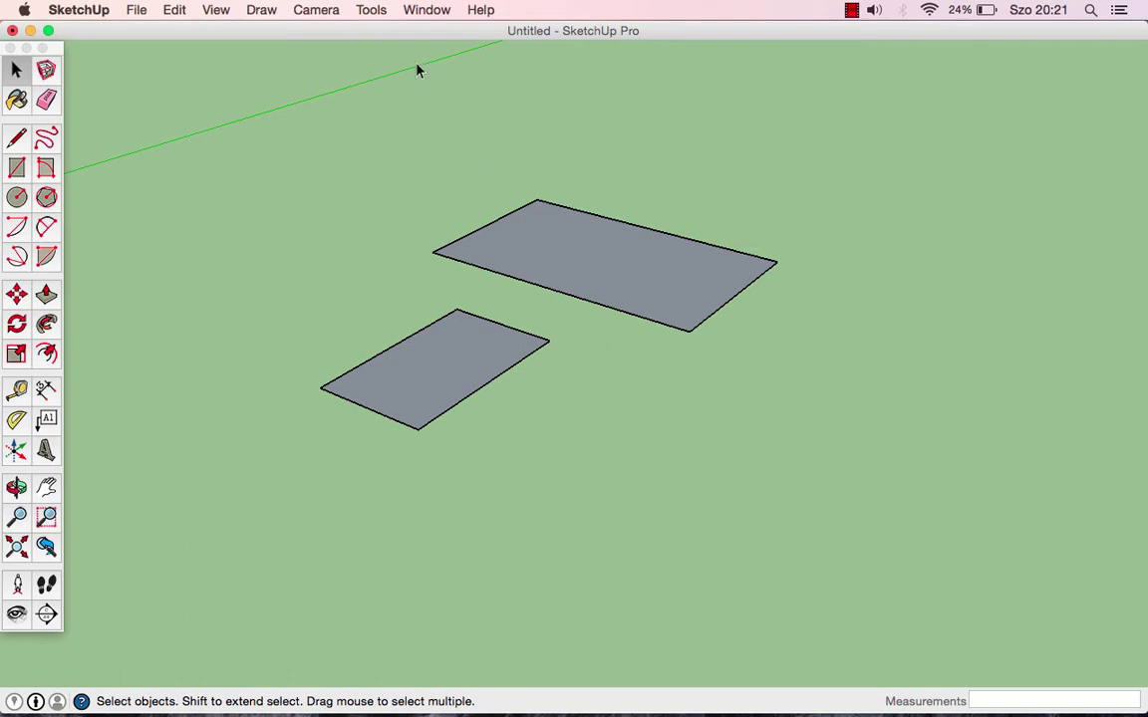
# Change the length units from Meters to Centimeters in Model Info > Units
pyautogui.click(419, 12)
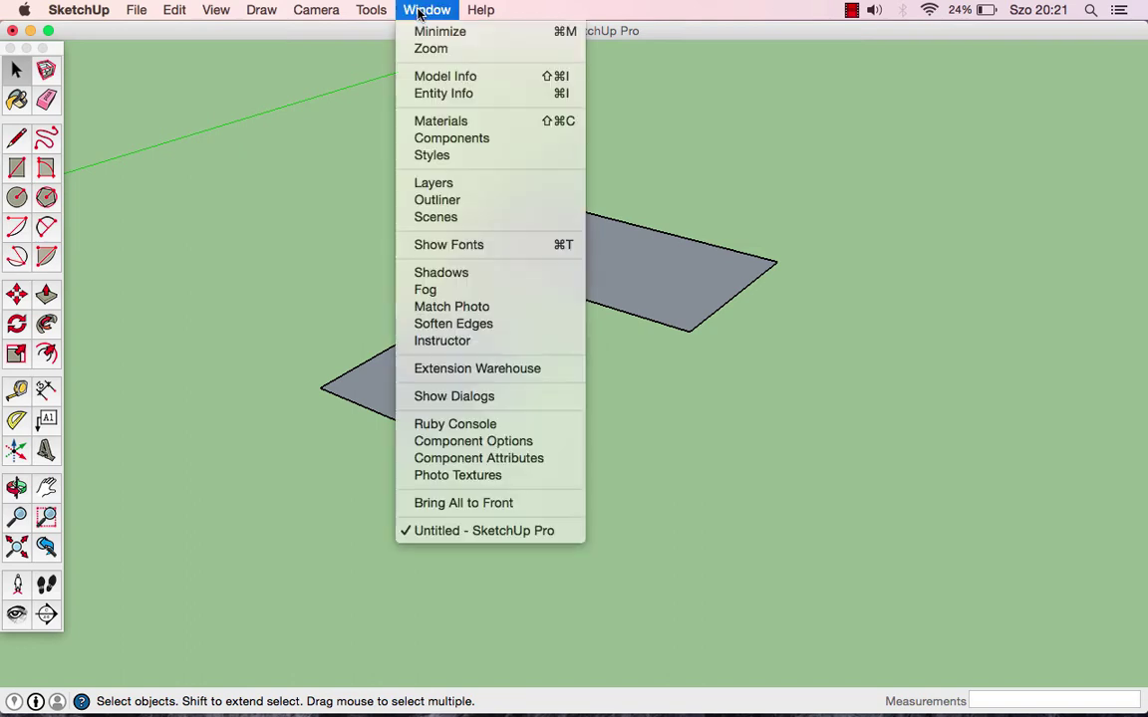
pyautogui.click(446, 77)
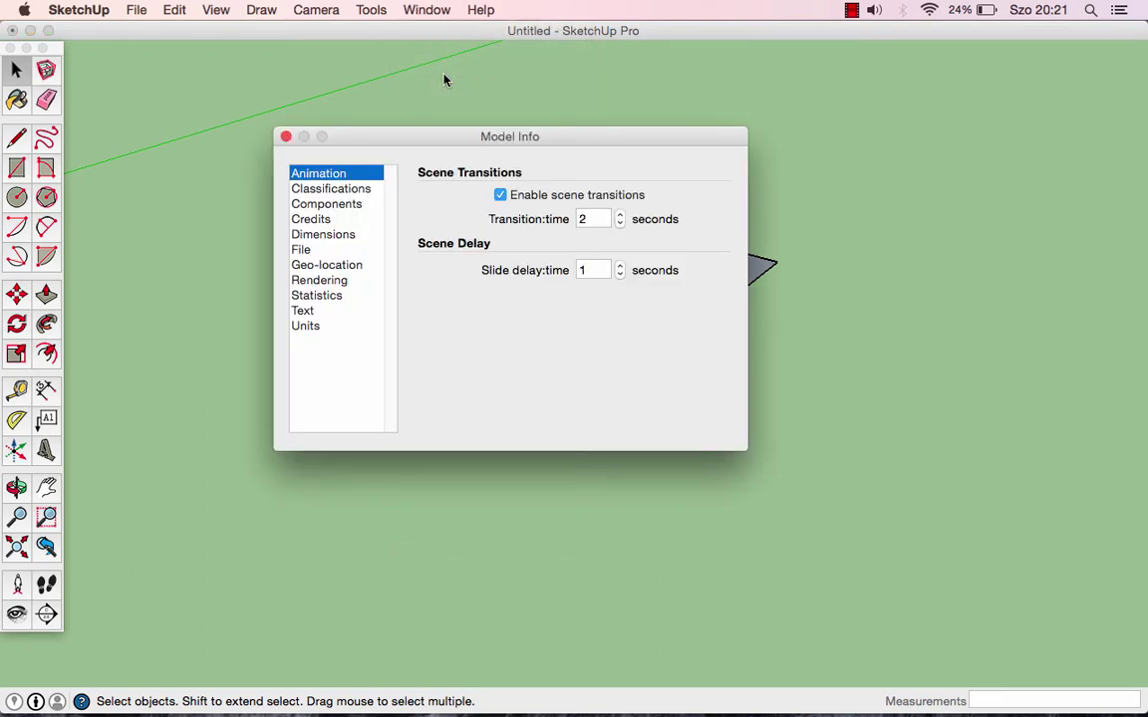
pyautogui.click(311, 331)
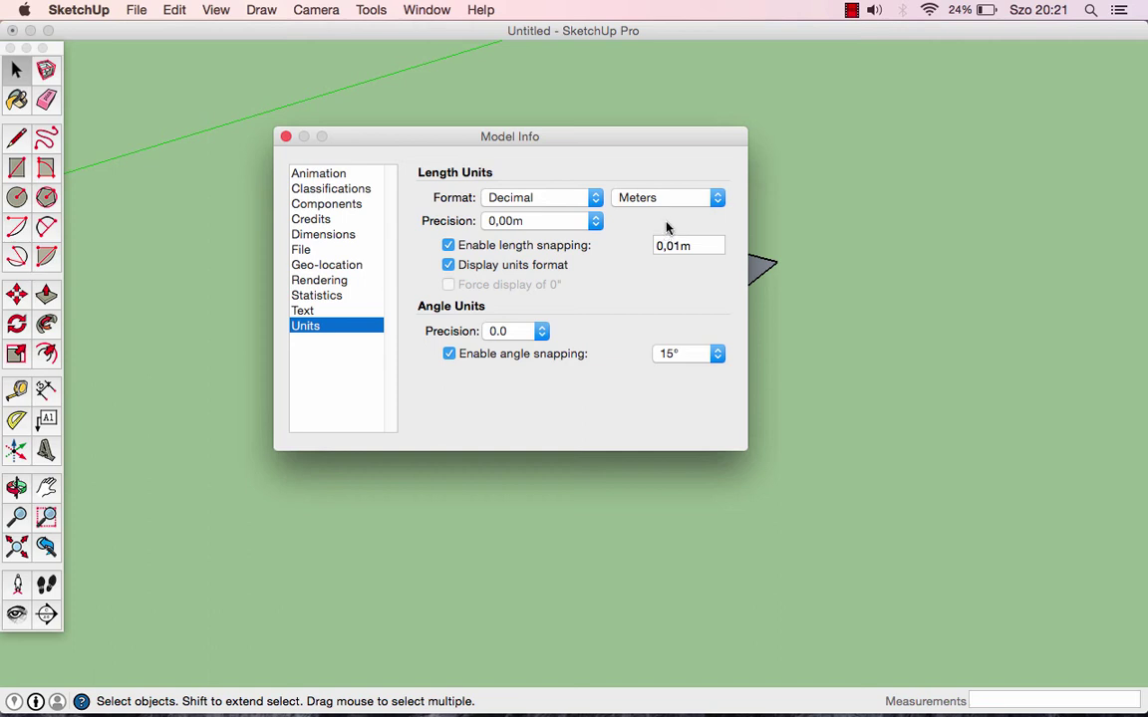
pyautogui.click(662, 199)
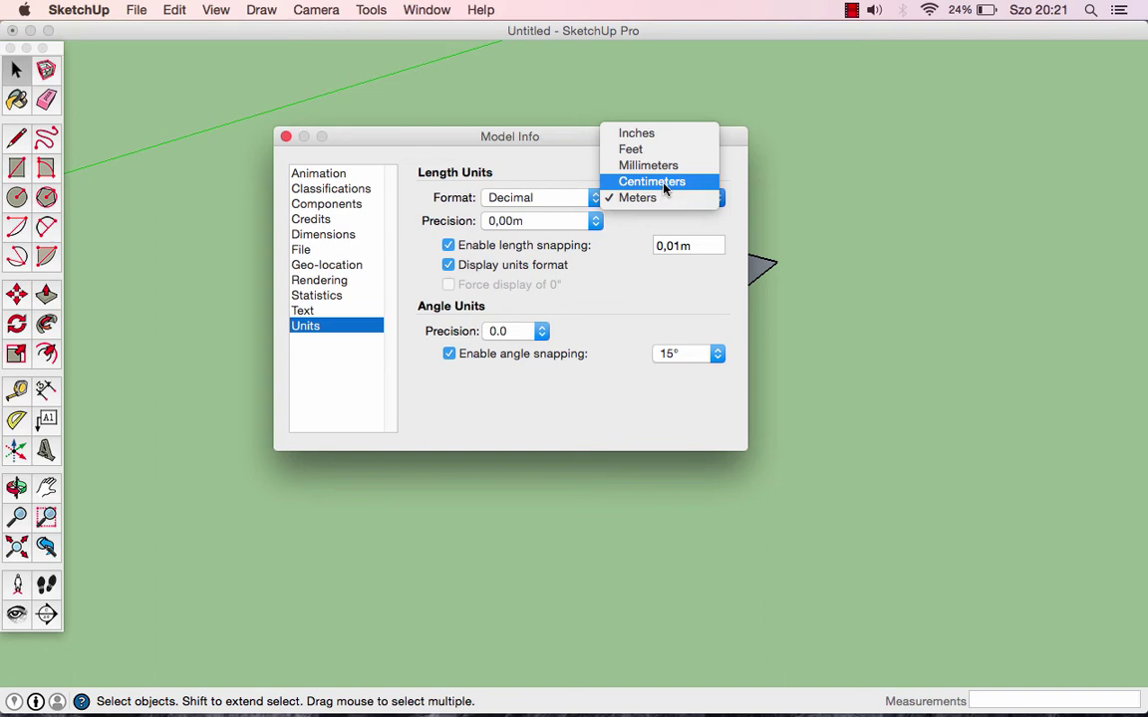
pyautogui.click(665, 187)
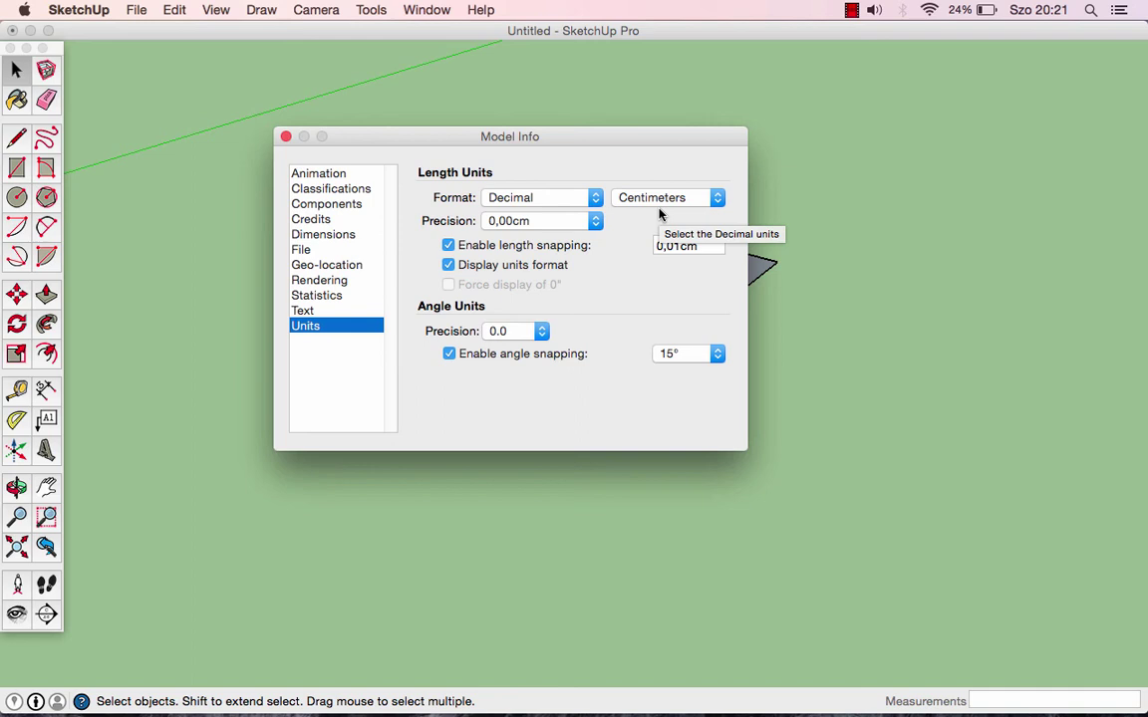
pyautogui.click(286, 138)
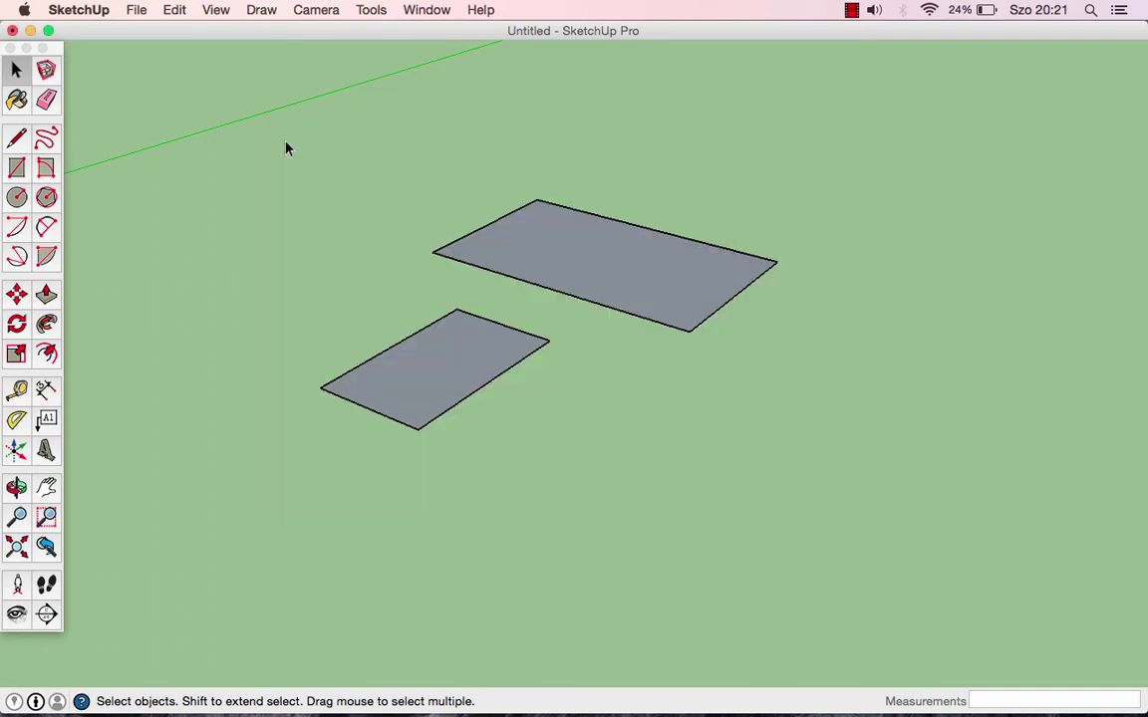
# Draw a 10;10 square face beside the rectangles and zoom and orbit to inspect it
pyautogui.click(17, 168)
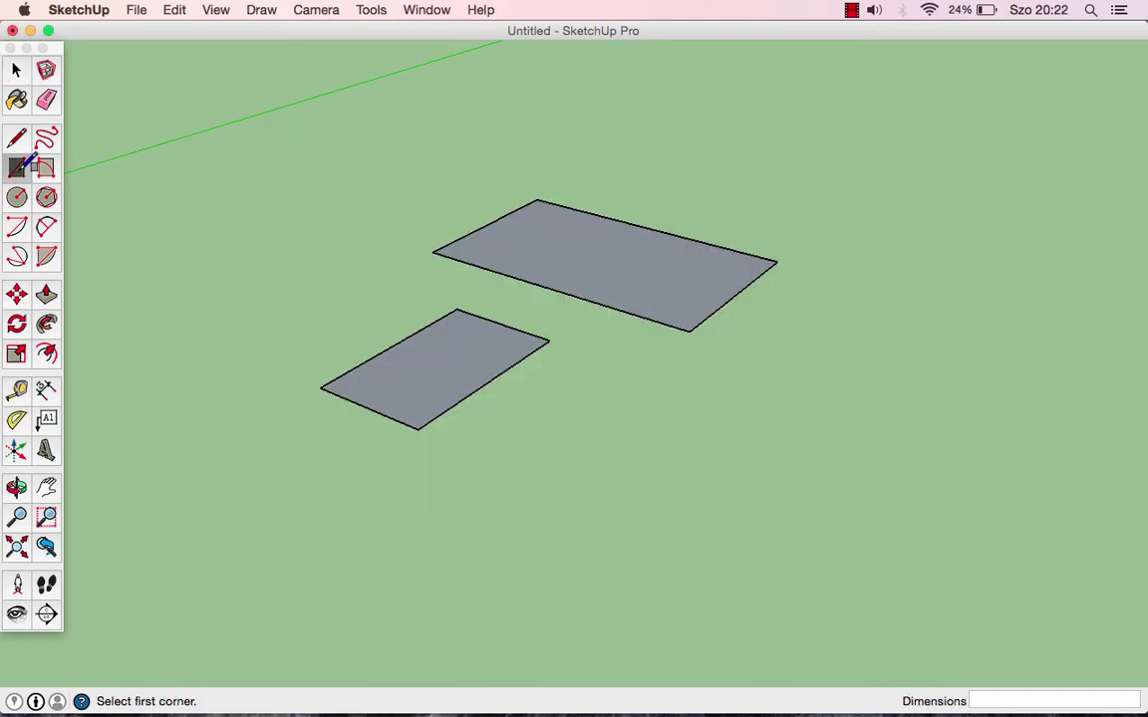
pyautogui.click(614, 398)
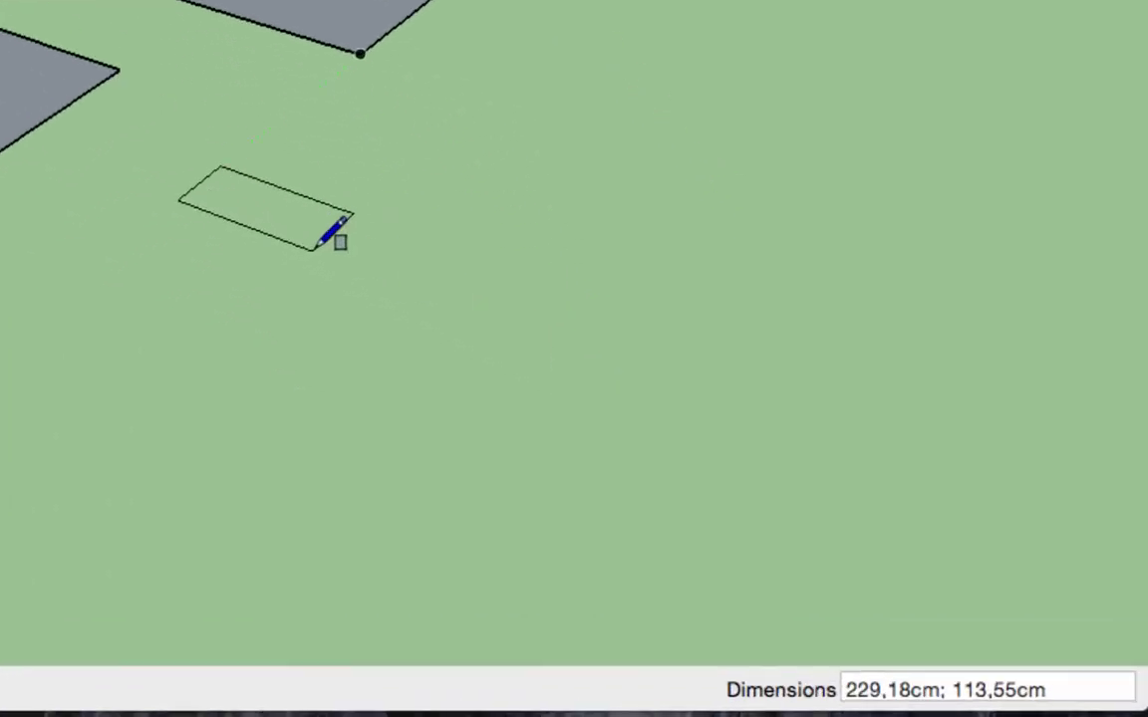
pyautogui.write('10')
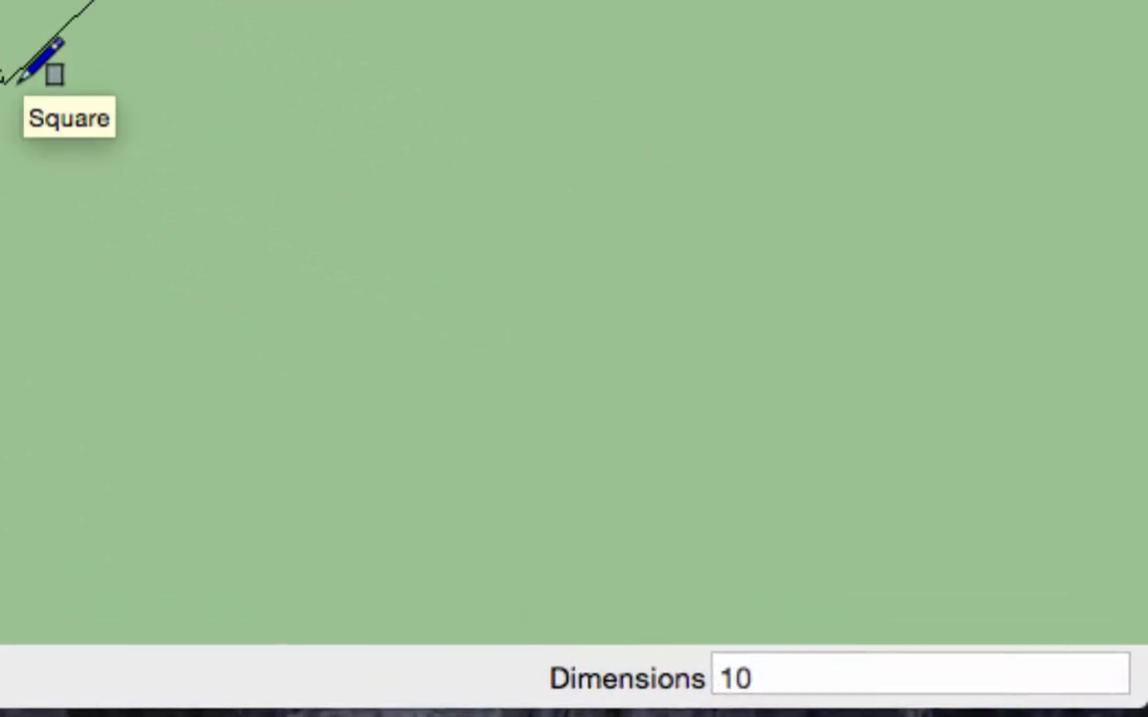
pyautogui.write(';10')
pyautogui.press('Return')
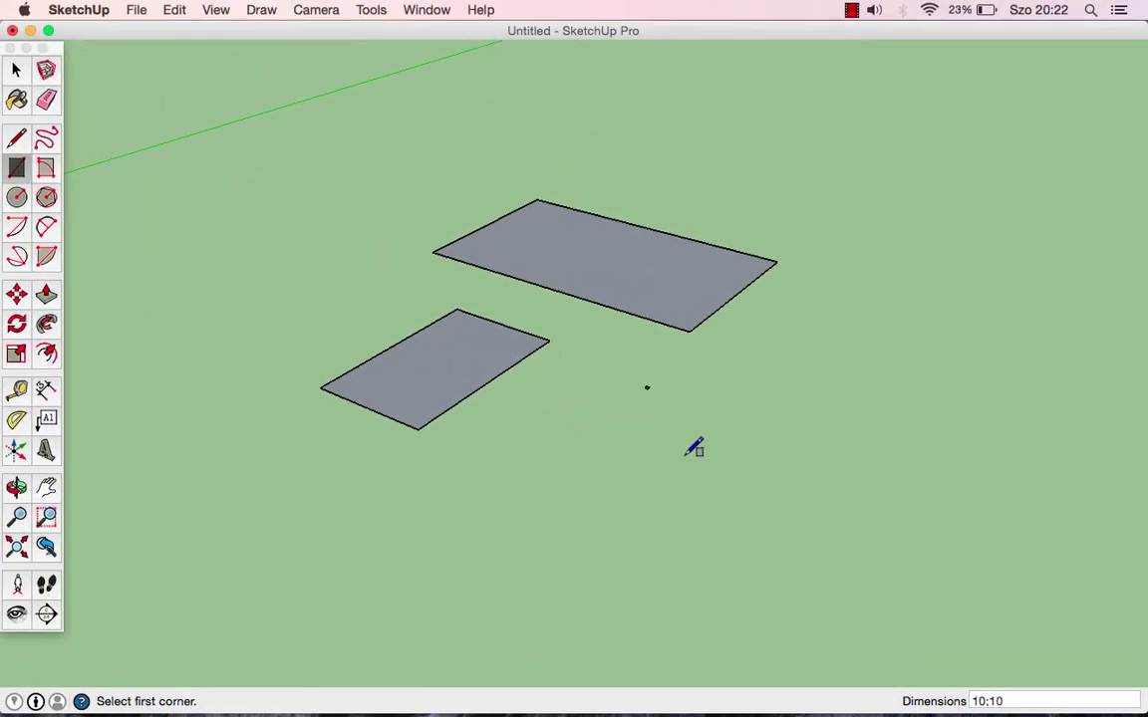
pyautogui.scroll(1, 658, 388)
pyautogui.scroll(3, 658, 393)
pyautogui.scroll(3, 658, 398)
pyautogui.moveTo(665, 392); pyautogui.dragTo(660, 403, button='middle')
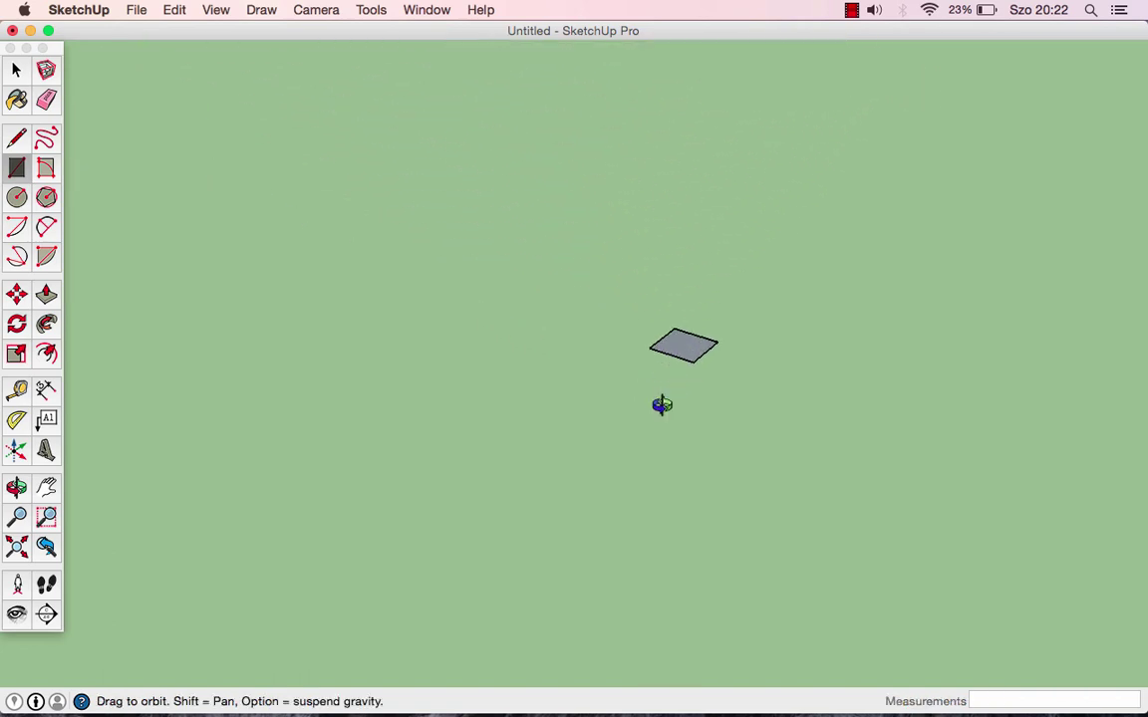
pyautogui.moveTo(685, 452); pyautogui.dragTo(679, 392, button='middle')
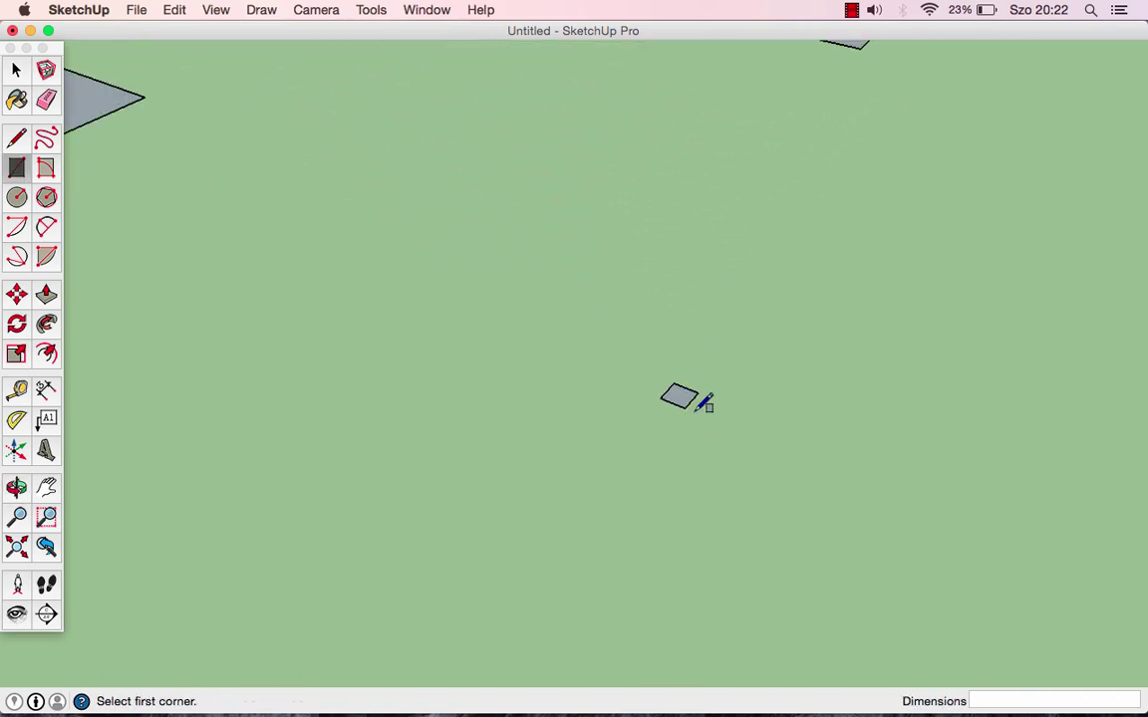
pyautogui.scroll(-3, 689, 414)
pyautogui.scroll(-3, 702, 423)
pyautogui.scroll(-1, 710, 427)
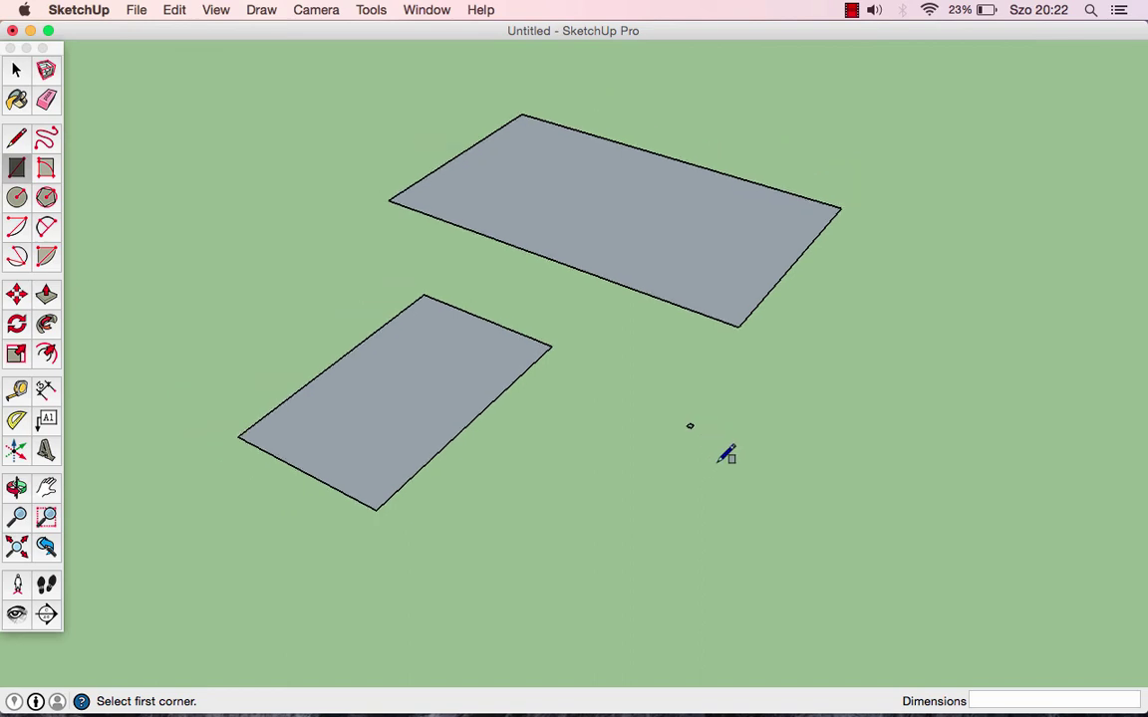
# Draw a 10m by 10m square face beside the tiny square, then view all faces
pyautogui.click(742, 426)
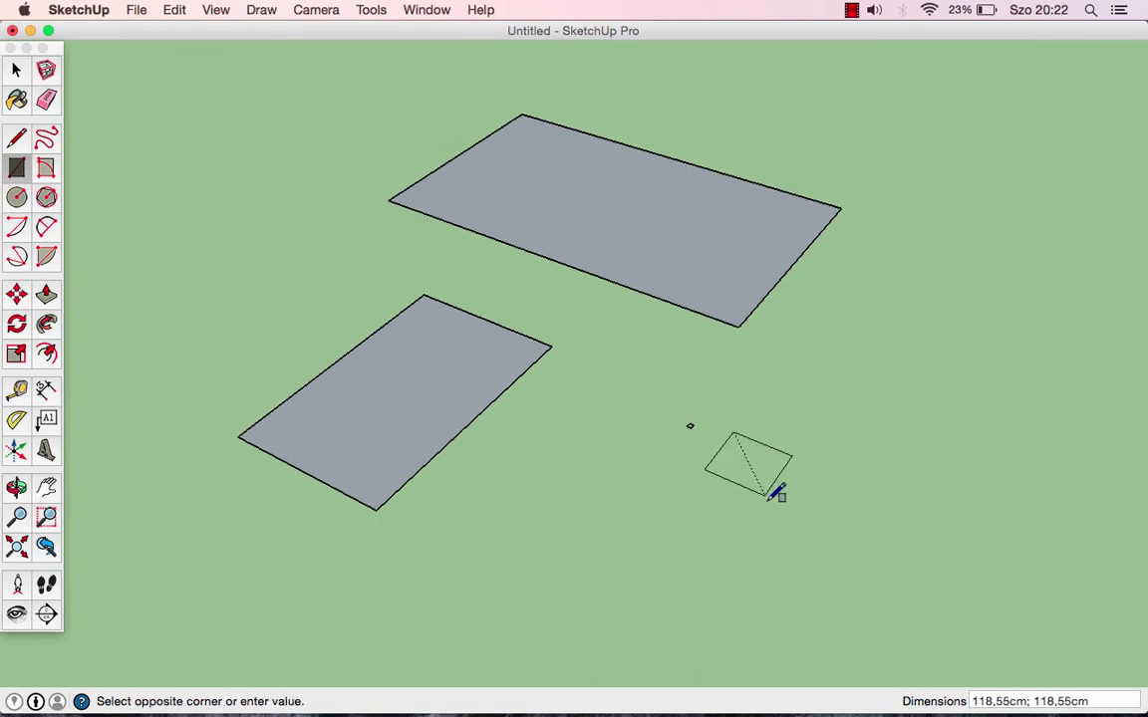
pyautogui.write('10')
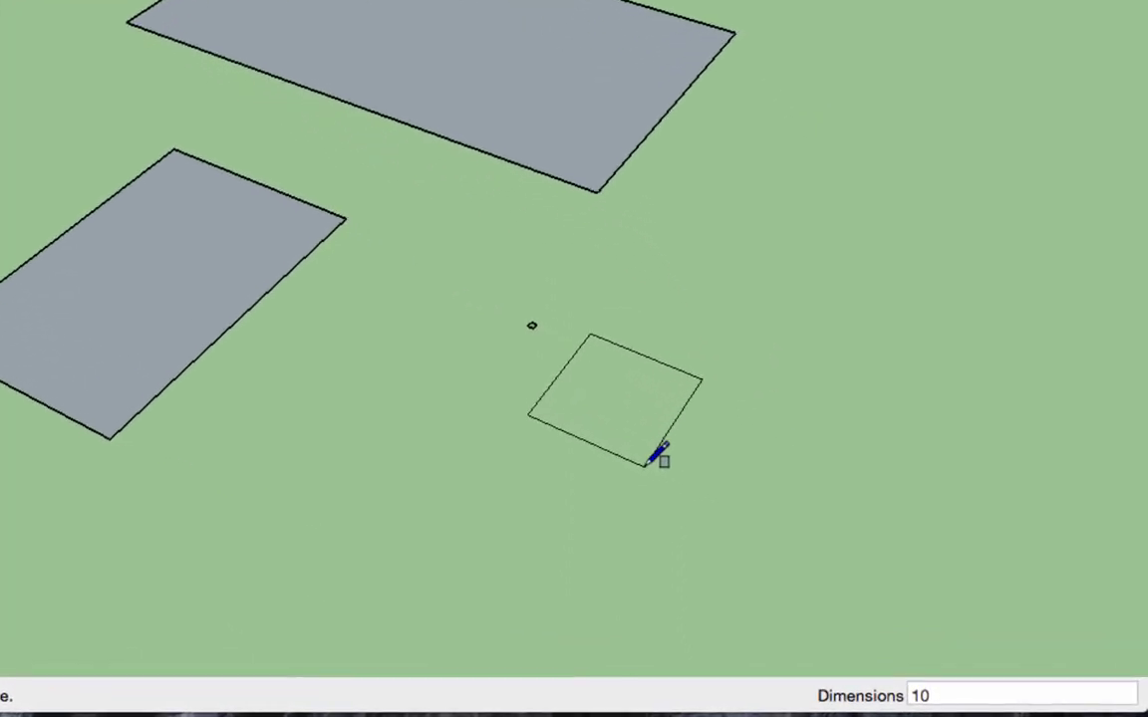
pyautogui.write('m;1')
pyautogui.write('0m')
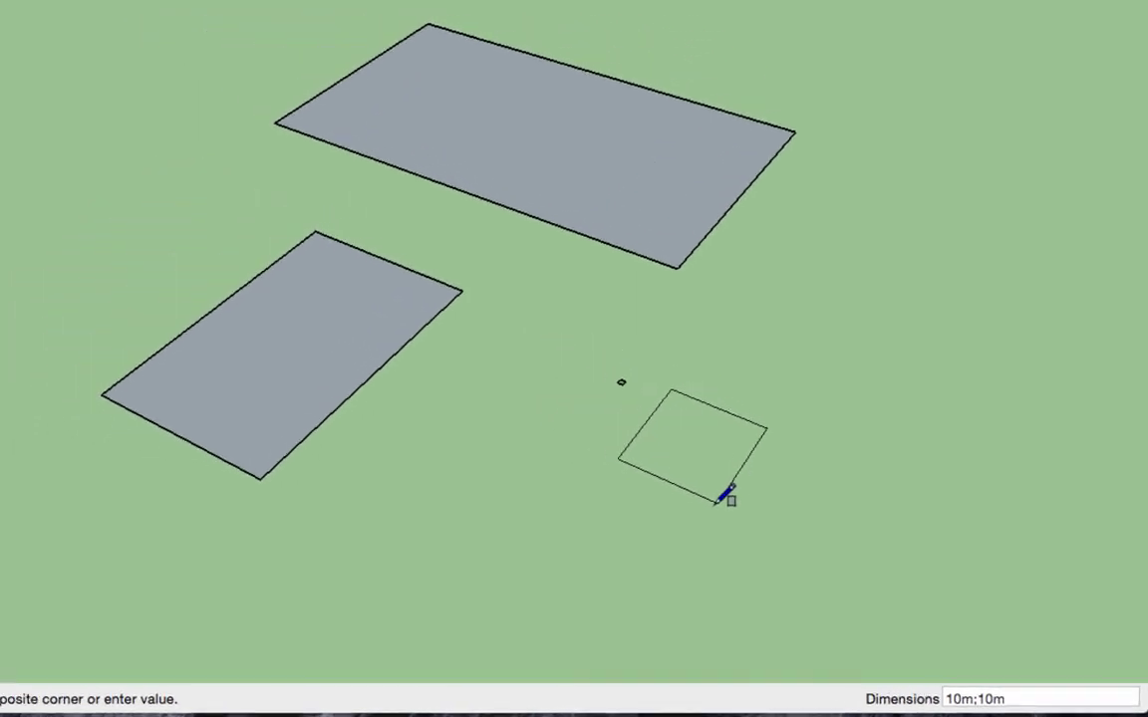
pyautogui.press('Return')
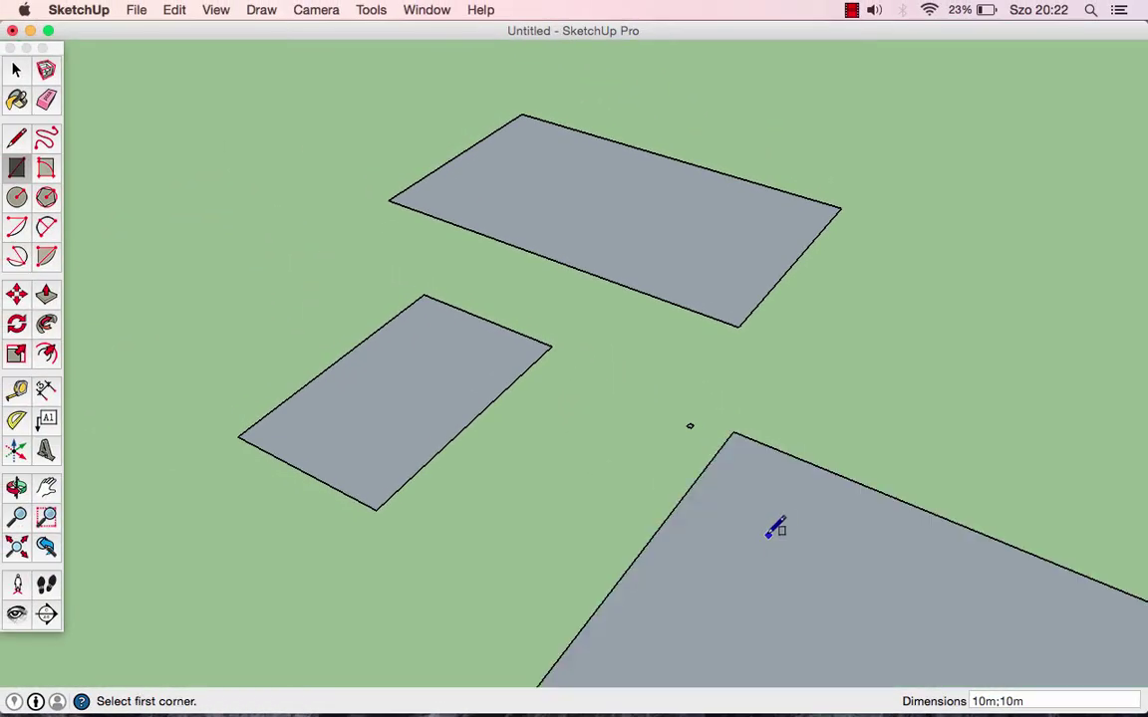
pyautogui.scroll(-3, 638, 284)
pyautogui.scroll(-1, 628, 277)
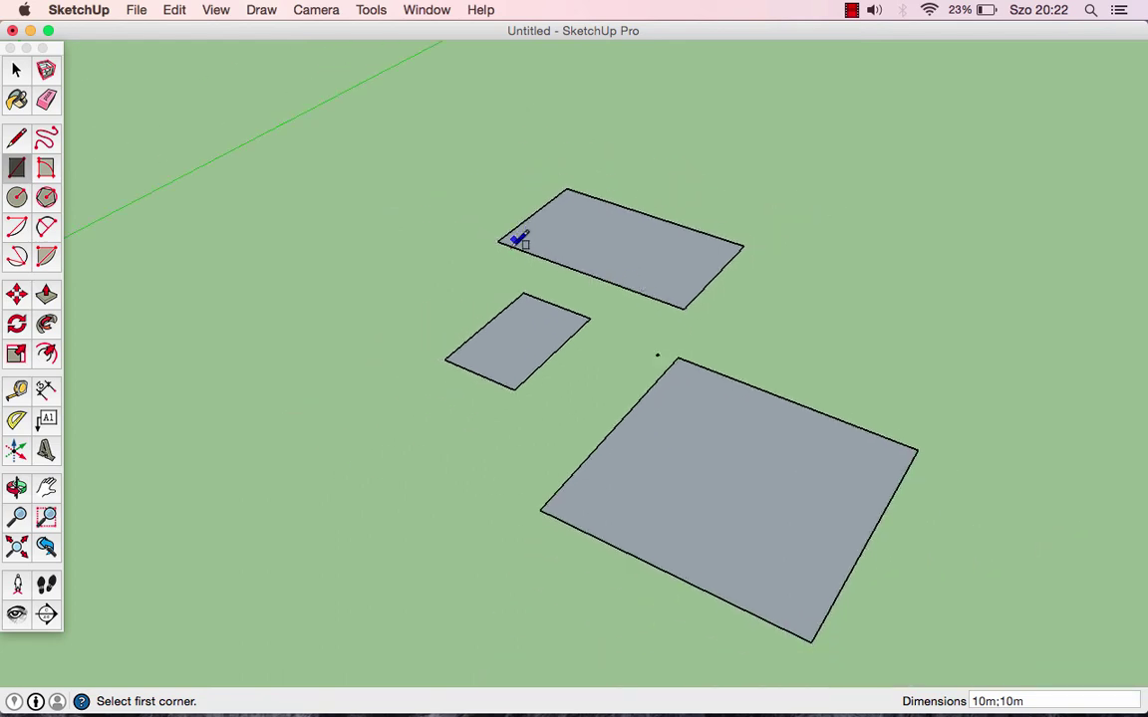
pyautogui.moveTo(407, 267)
pyautogui.mouseDown(button='middle')
pyautogui.moveTo(704, 344)
pyautogui.moveTo(602, 316)
pyautogui.mouseUp(button='middle')
pyautogui.scroll(2, 605, 319)
# Draw a 1m by 10 strip rectangle on the ground and orbit around it
pyautogui.scroll(4, 603, 334)
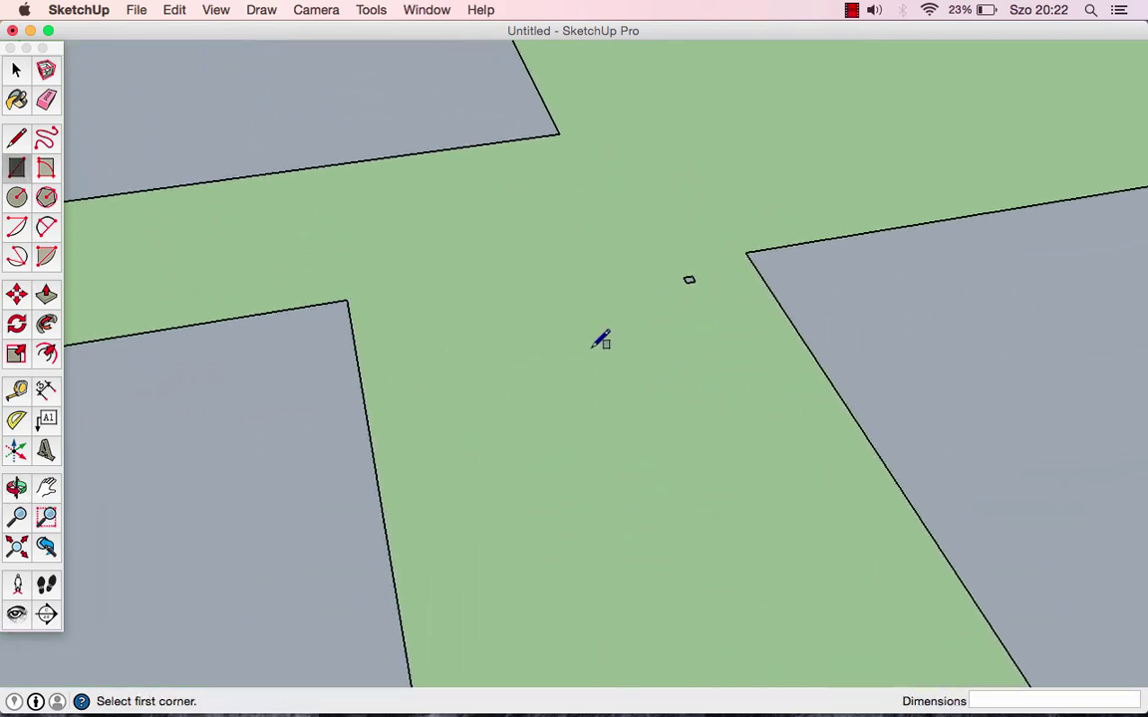
pyautogui.click(488, 351)
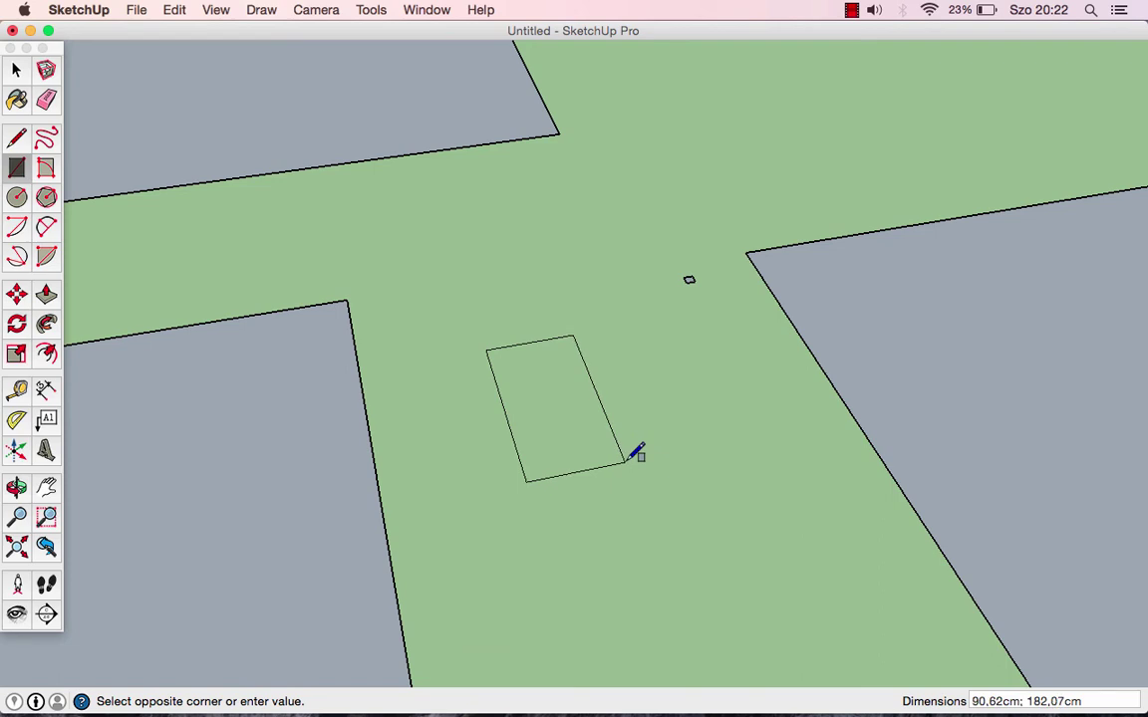
pyautogui.write('1')
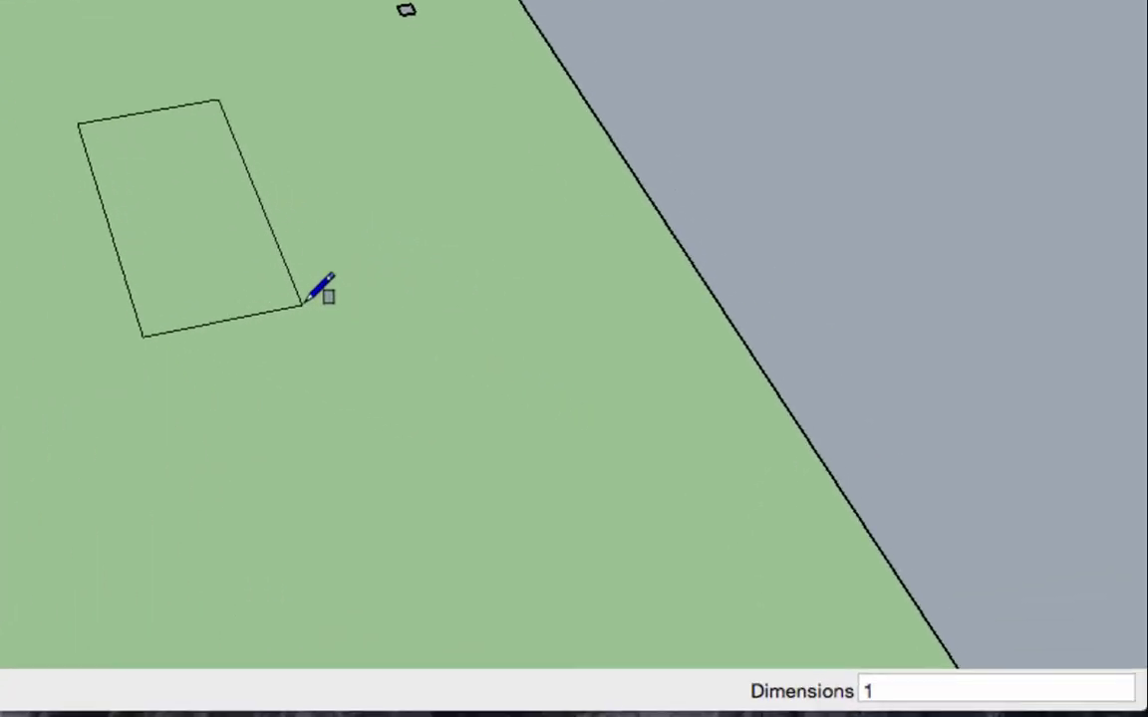
pyautogui.write('m;')
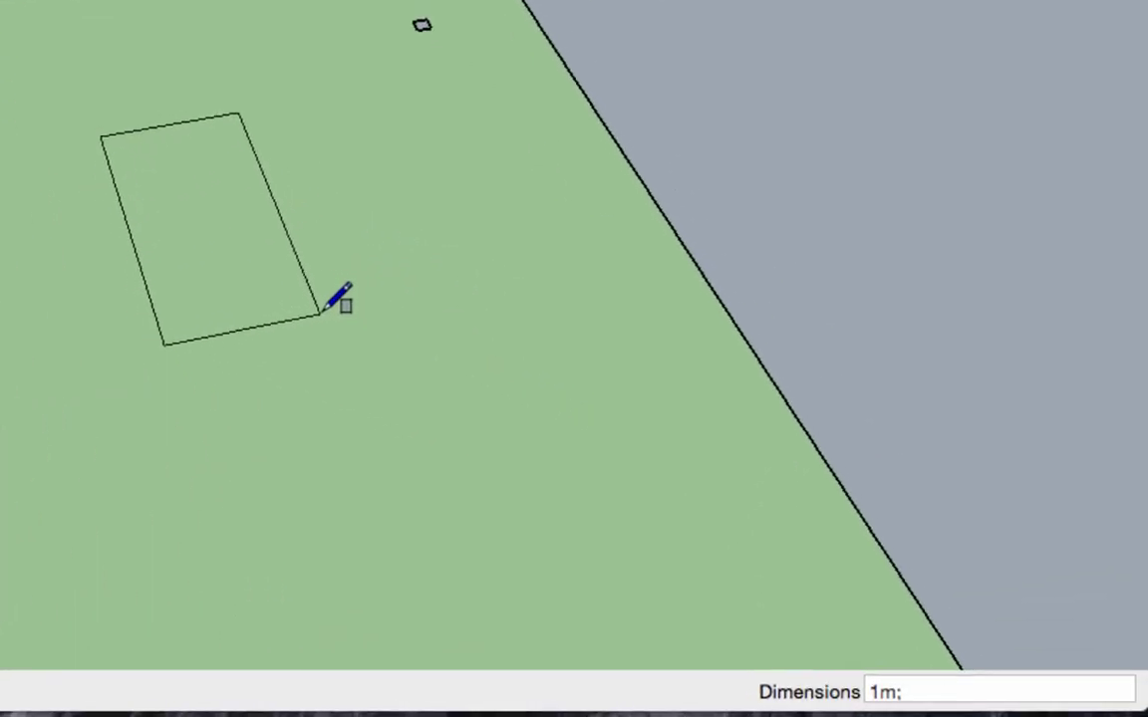
pyautogui.write('10')
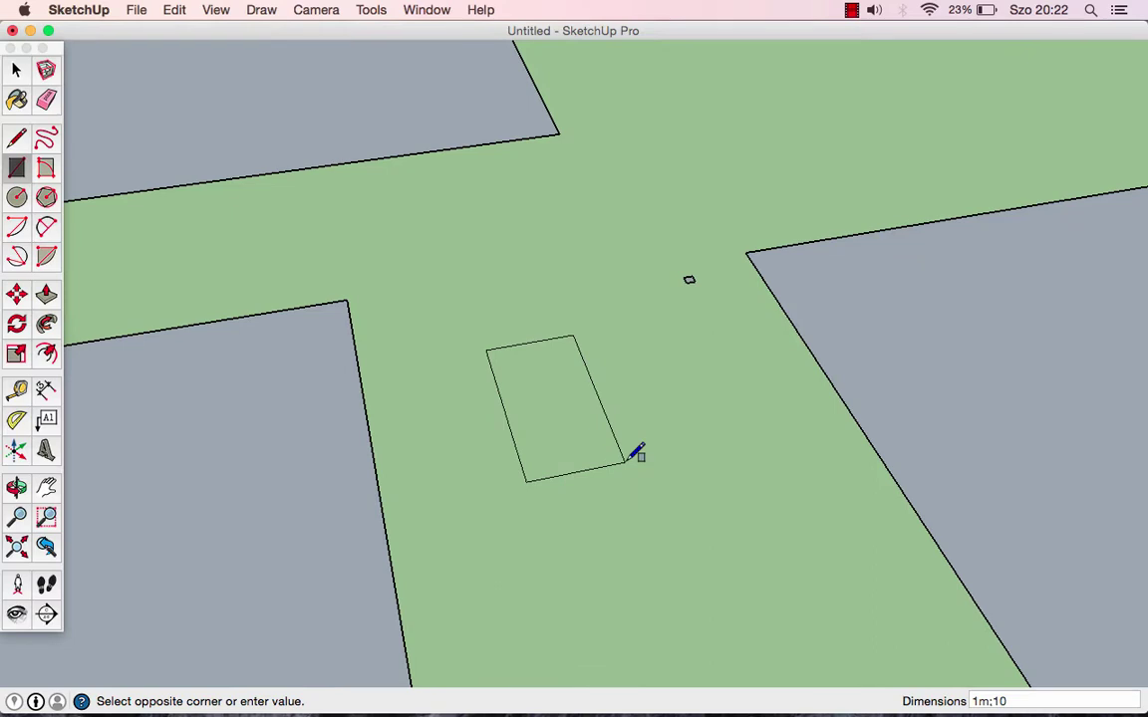
pyautogui.press('Return')
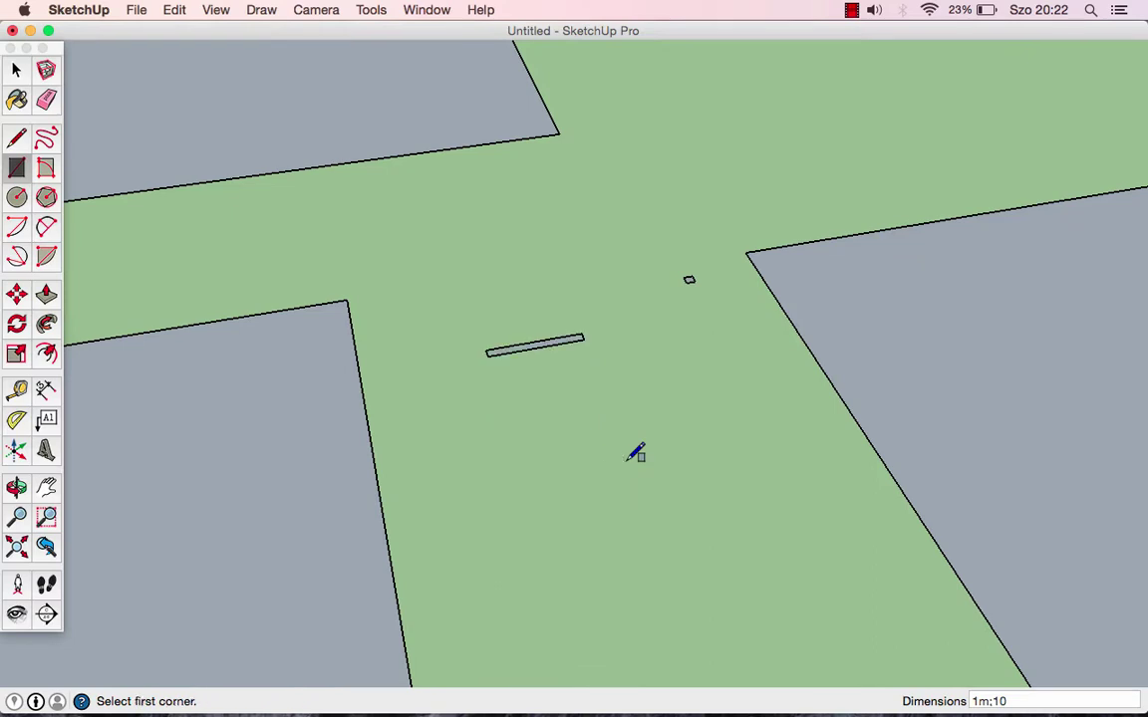
pyautogui.scroll(3, 507, 337)
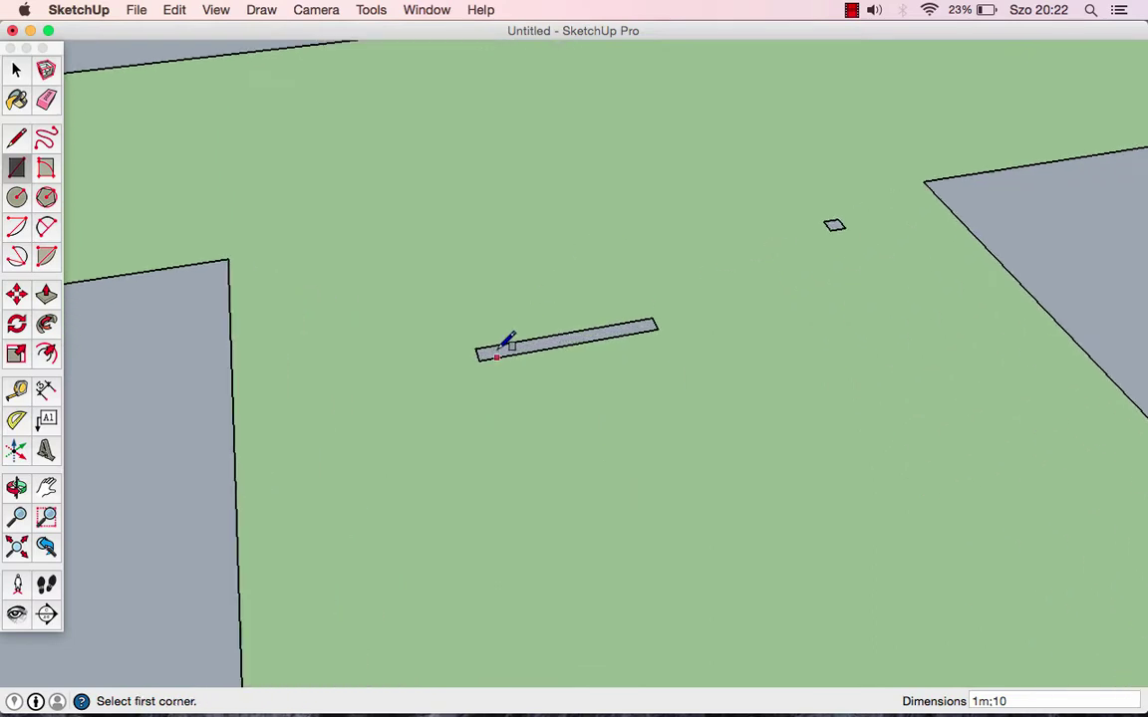
pyautogui.scroll(3, 507, 338)
pyautogui.scroll(2, 507, 337)
pyautogui.moveTo(515, 318)
pyautogui.mouseDown(button='middle')
pyautogui.moveTo(512, 358)
pyautogui.moveTo(556, 383)
pyautogui.moveTo(649, 296)
pyautogui.moveTo(630, 354)
pyautogui.moveTo(708, 277)
pyautogui.moveTo(558, 379)
pyautogui.moveTo(566, 408)
pyautogui.moveTo(576, 392)
pyautogui.mouseUp(button='middle')
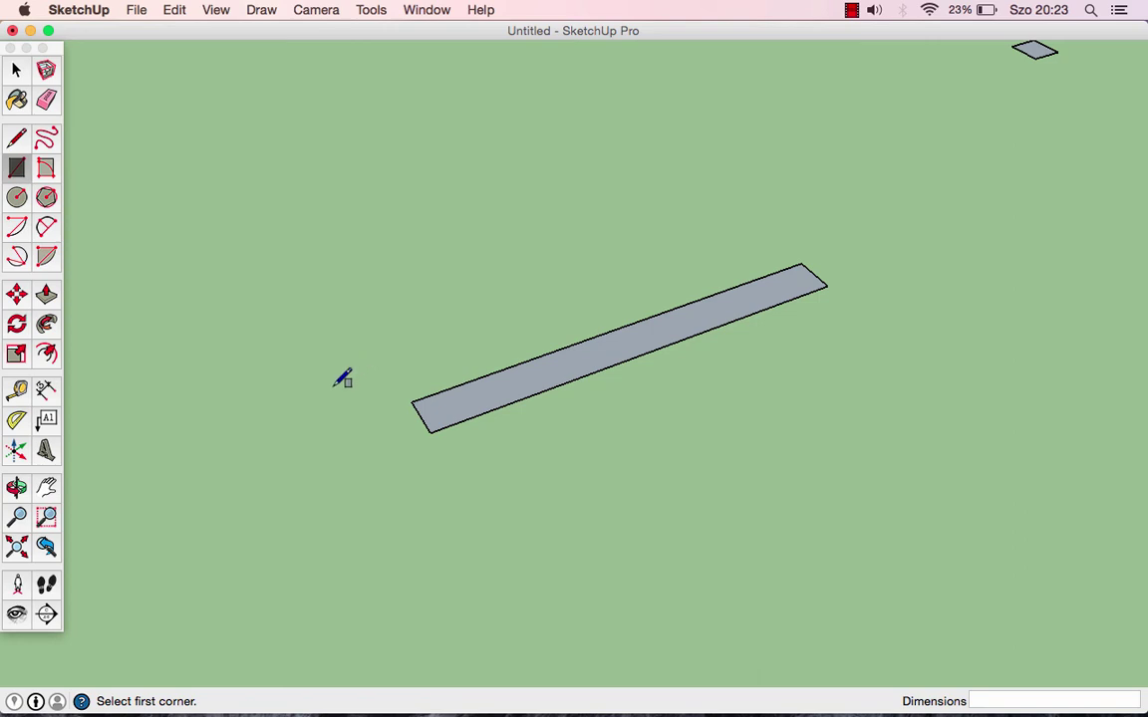
# Measure the strip's edge with the Tape Measure, reading 100cm, then orbit out to all faces
pyautogui.click(16, 390)
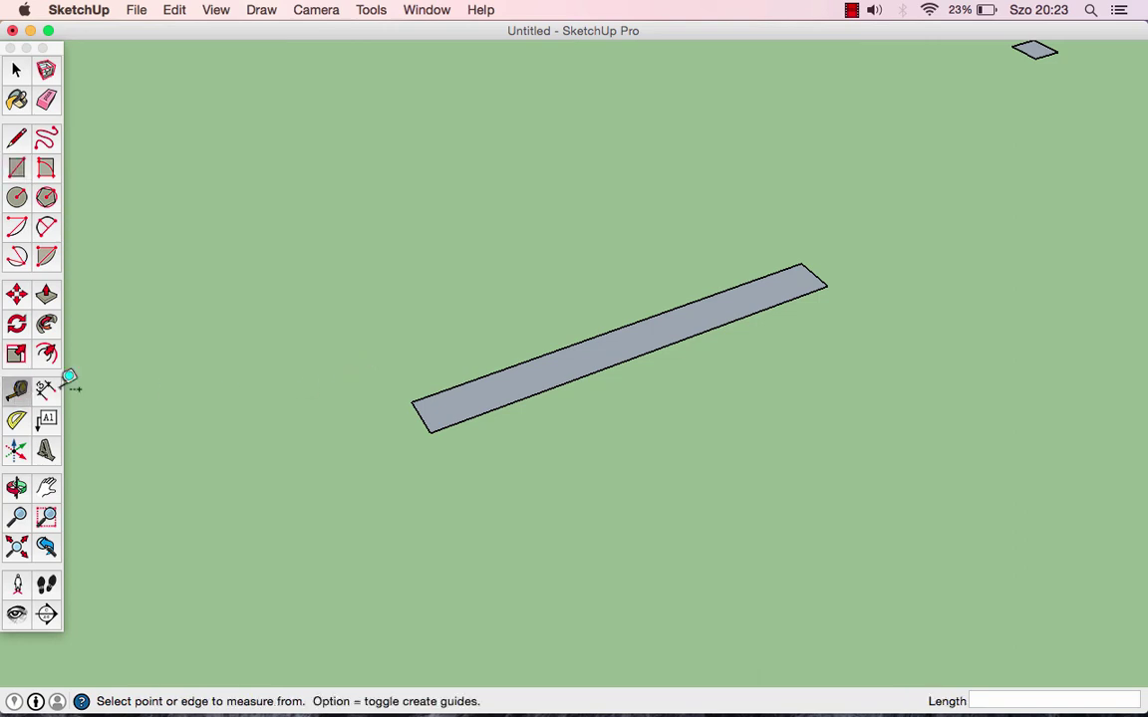
pyautogui.click(411, 401)
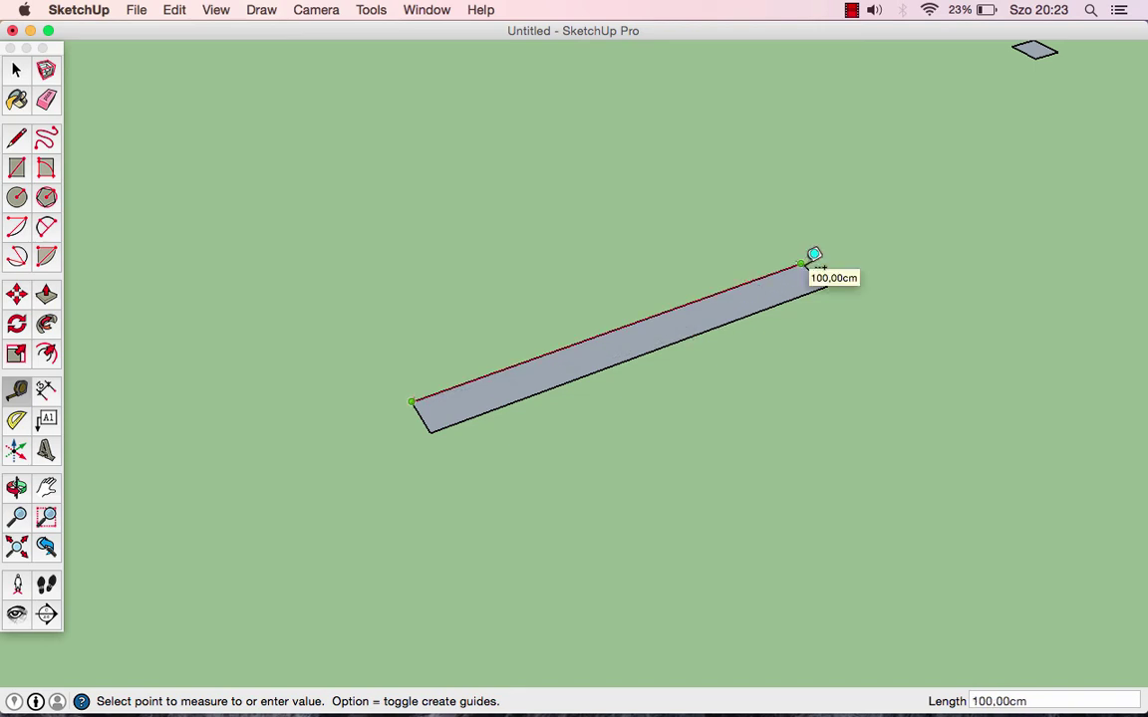
pyautogui.click(439, 422)
pyautogui.write('10')
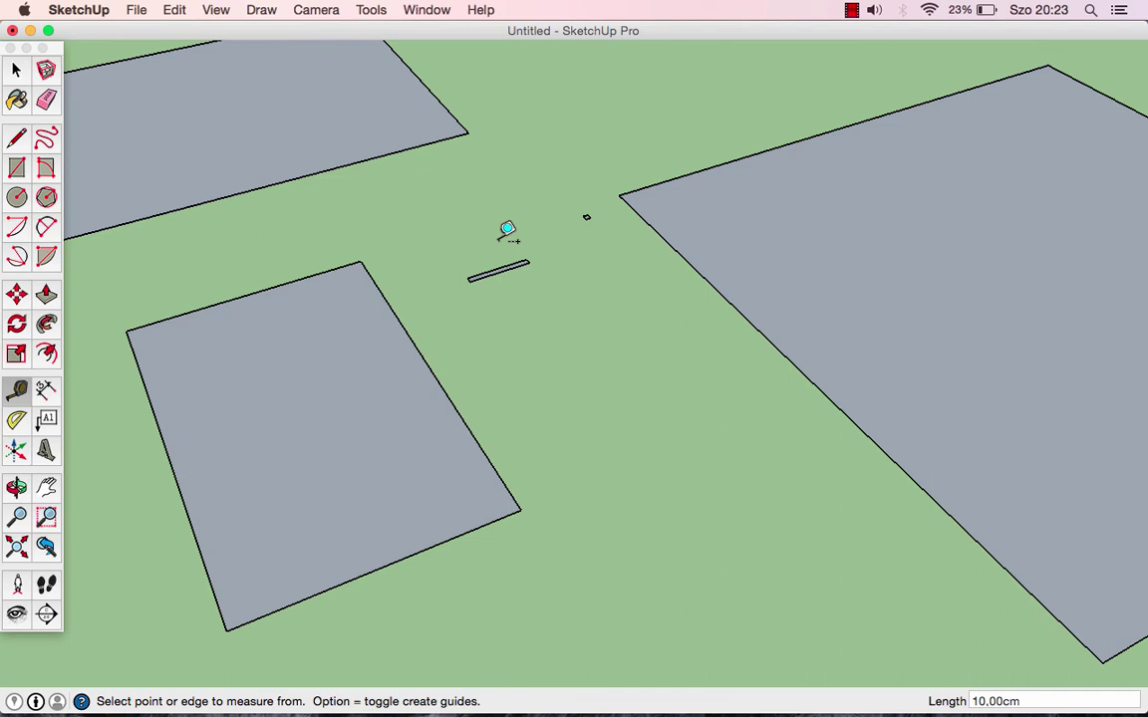
pyautogui.press('space')
pyautogui.scroll(-3, 503, 244)
pyautogui.scroll(-3, 501, 248)
pyautogui.scroll(-2, 558, 299)
pyautogui.moveTo(600, 333)
pyautogui.mouseDown(button='middle')
pyautogui.moveTo(360, 278)
pyautogui.moveTo(586, 323)
pyautogui.moveTo(499, 336)
pyautogui.moveTo(181, 288)
pyautogui.mouseUp(button='middle')
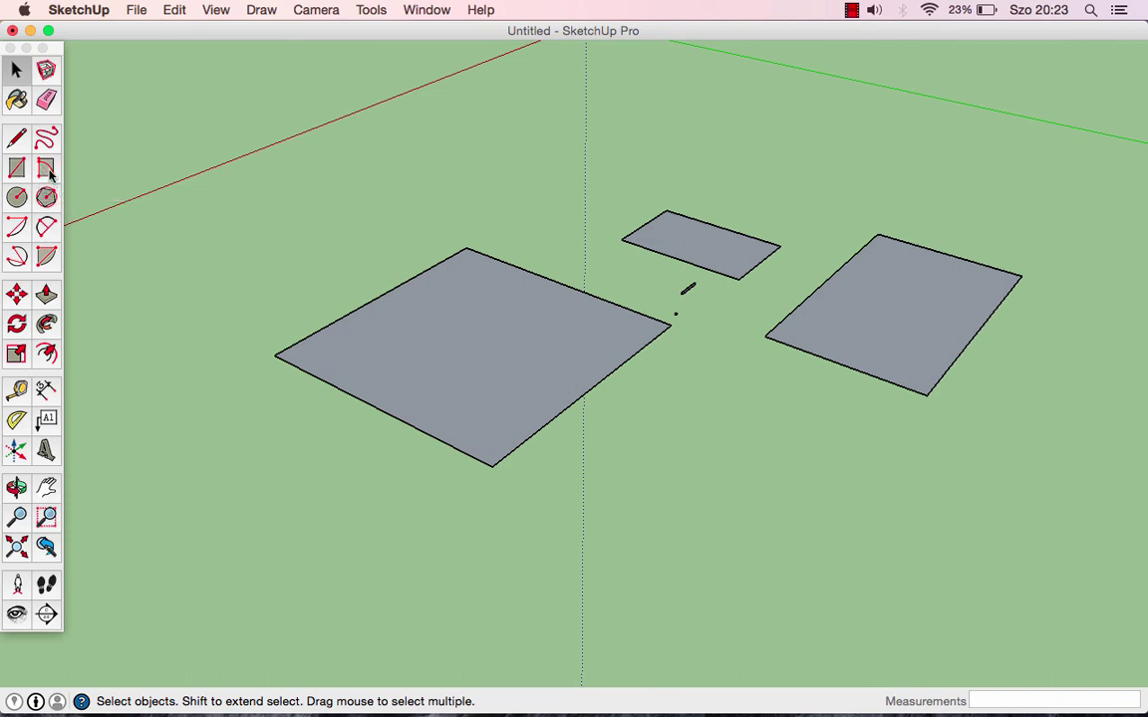
# Draw an upright rotated rectangle face about 583,23 by 298,60 cm beside the flat rectangles
pyautogui.click(48, 171)
pyautogui.moveTo(500, 409); pyautogui.dragTo(358, 351, button='middle')
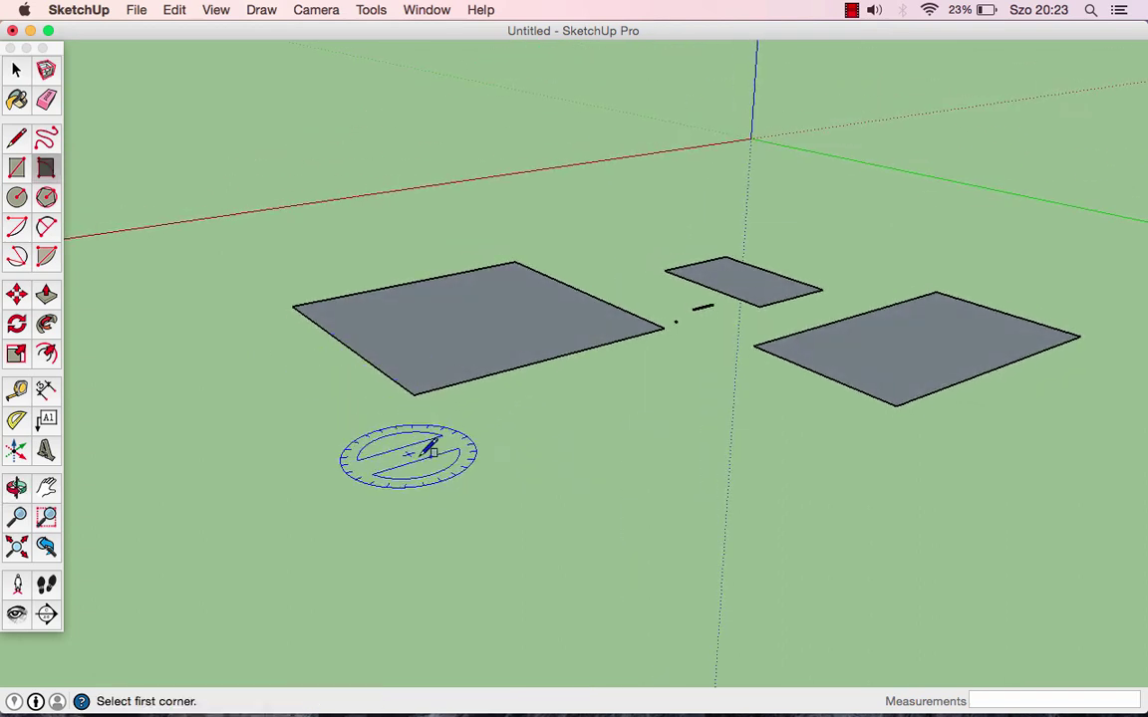
pyautogui.moveTo(422, 435); pyautogui.dragTo(608, 488, button='middle')
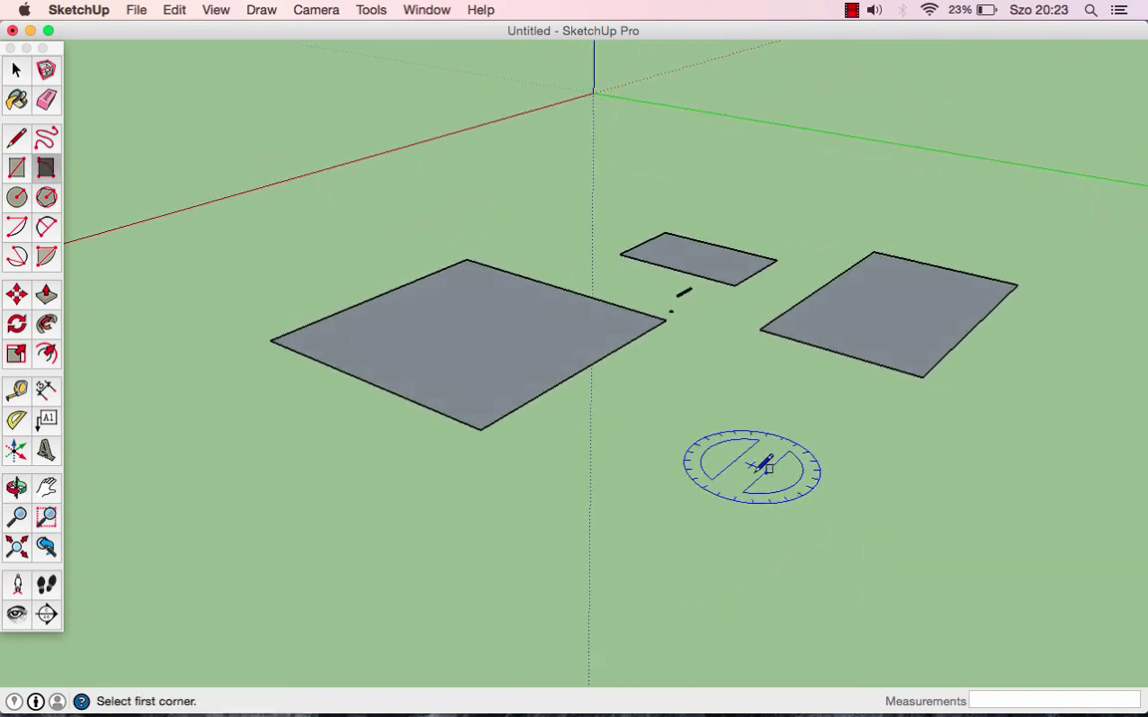
pyautogui.scroll(-1, 742, 461)
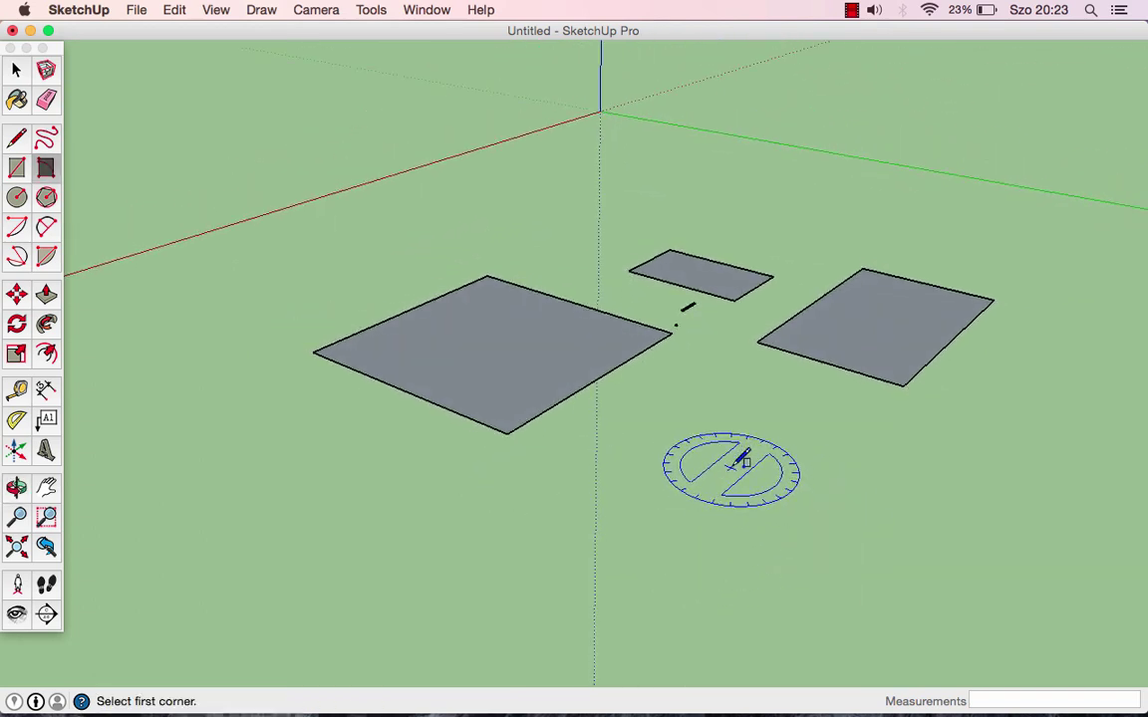
pyautogui.click(715, 477)
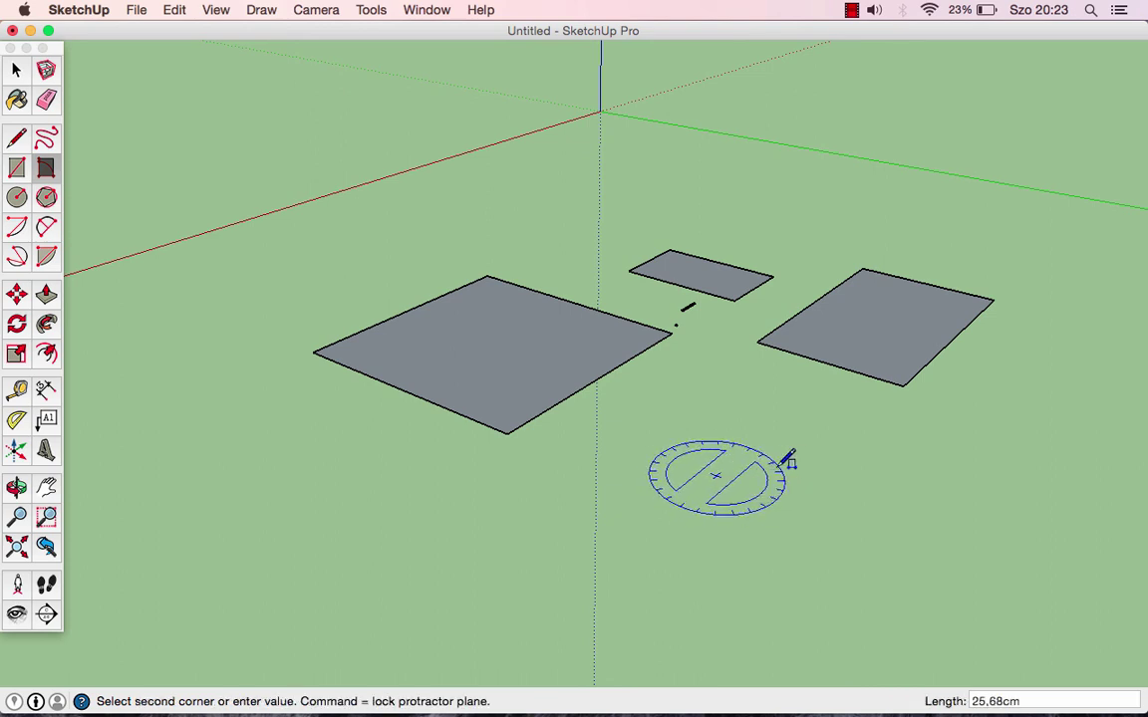
pyautogui.click(914, 471)
pyautogui.moveTo(915, 463); pyautogui.dragTo(551, 427, button='middle')
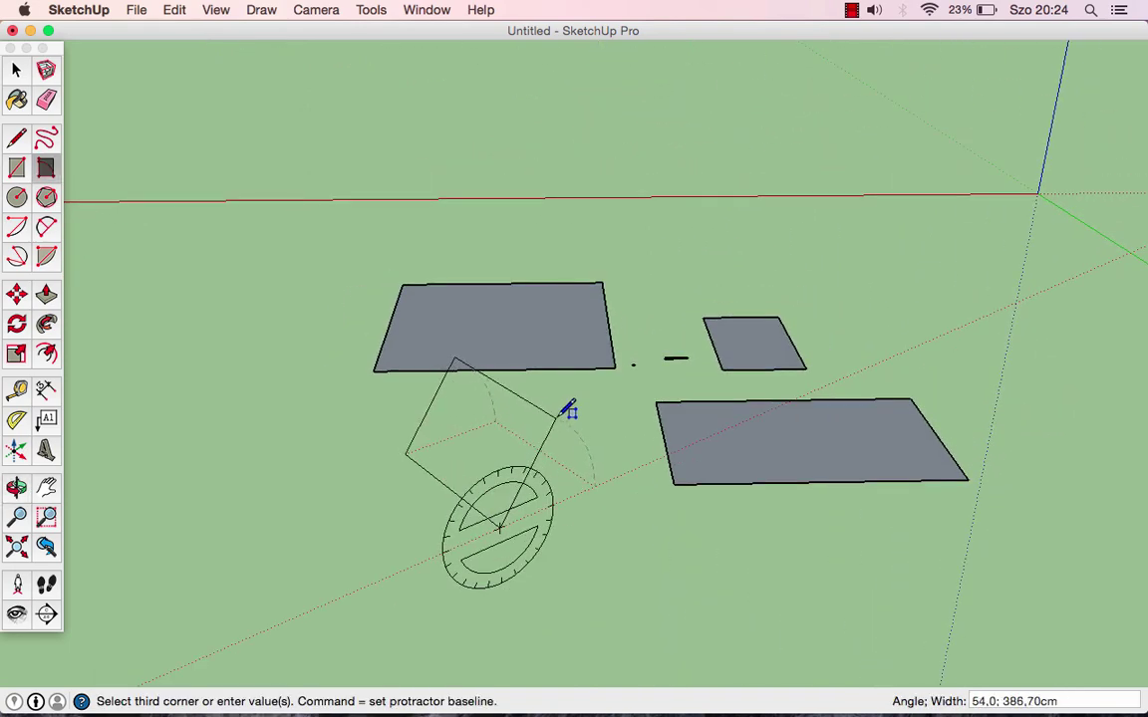
pyautogui.scroll(2, 567, 409)
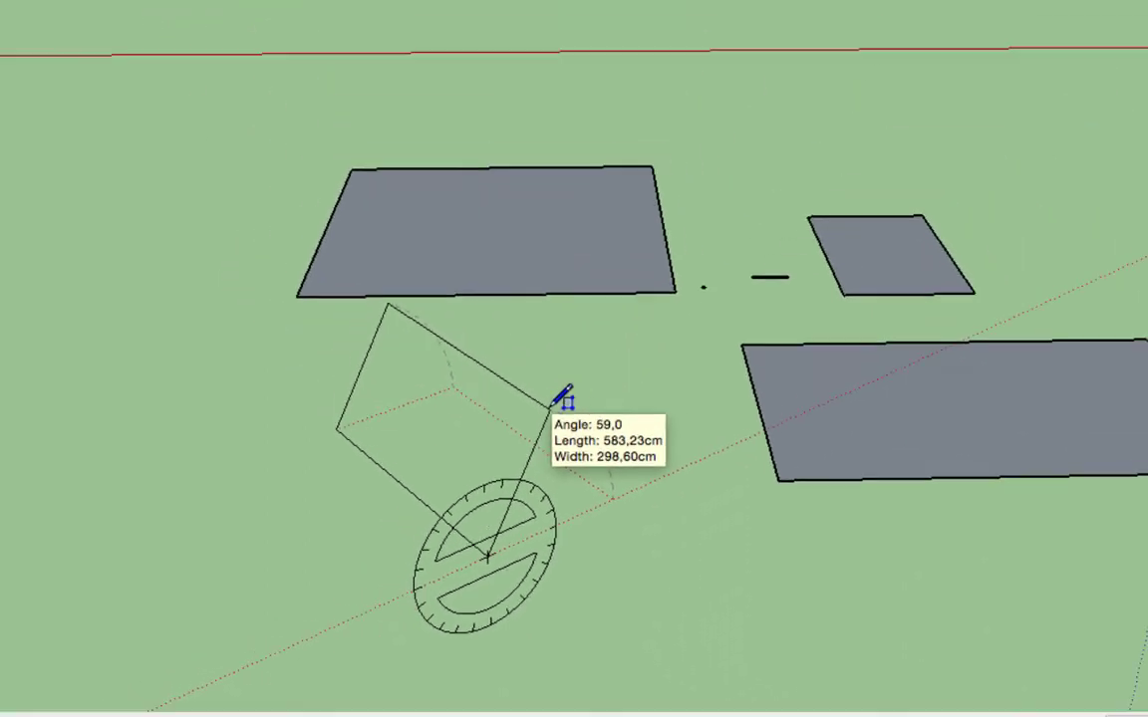
pyautogui.click(531, 448)
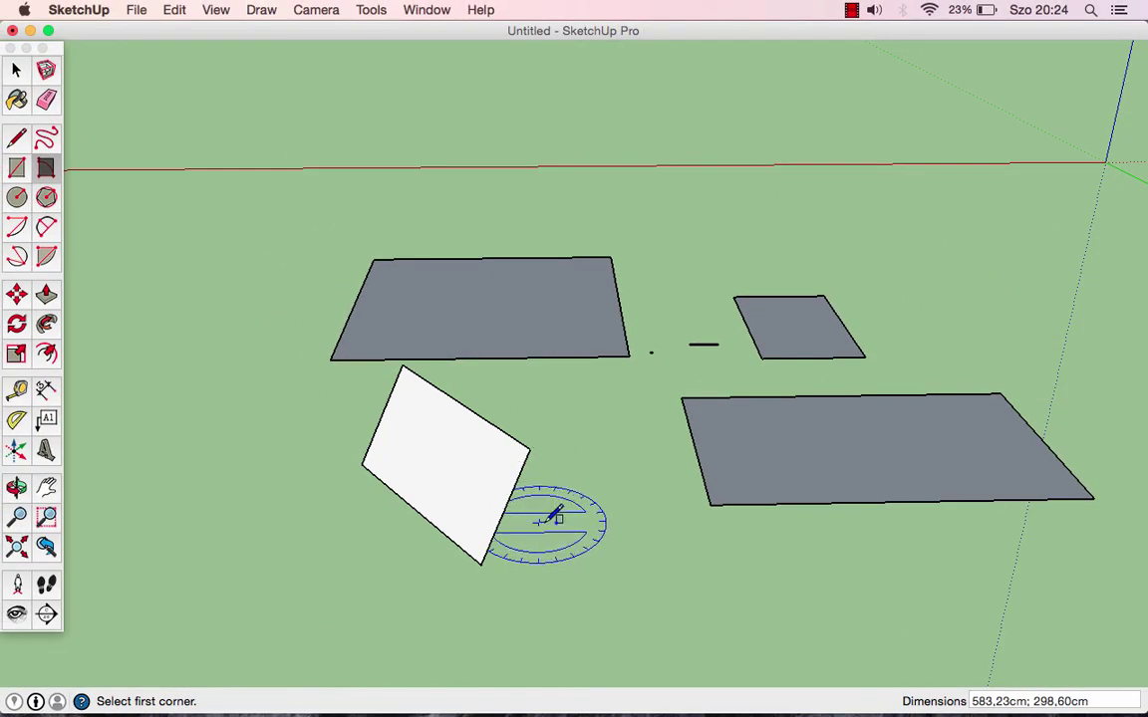
pyautogui.moveTo(389, 481)
pyautogui.mouseDown(button='middle')
pyautogui.moveTo(230, 462)
pyautogui.moveTo(581, 473)
pyautogui.moveTo(838, 427)
pyautogui.moveTo(835, 405)
pyautogui.moveTo(838, 428)
pyautogui.mouseUp(button='middle')
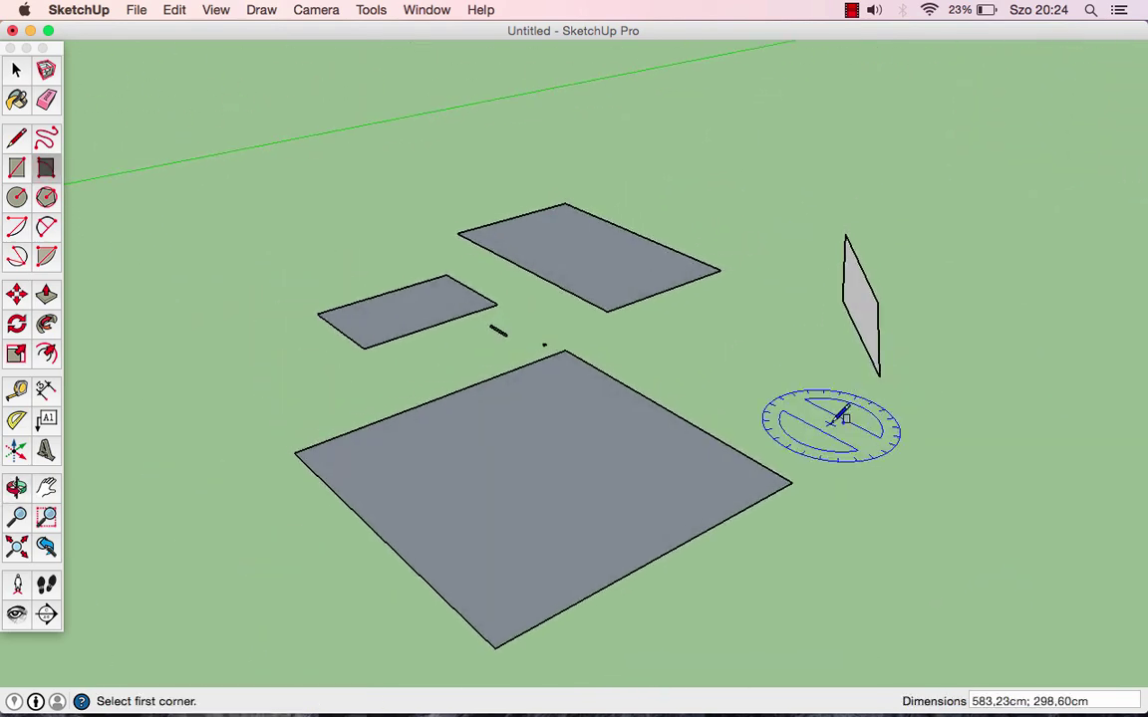
pyautogui.press('h')
pyautogui.moveTo(763, 398); pyautogui.dragTo(817, 388)
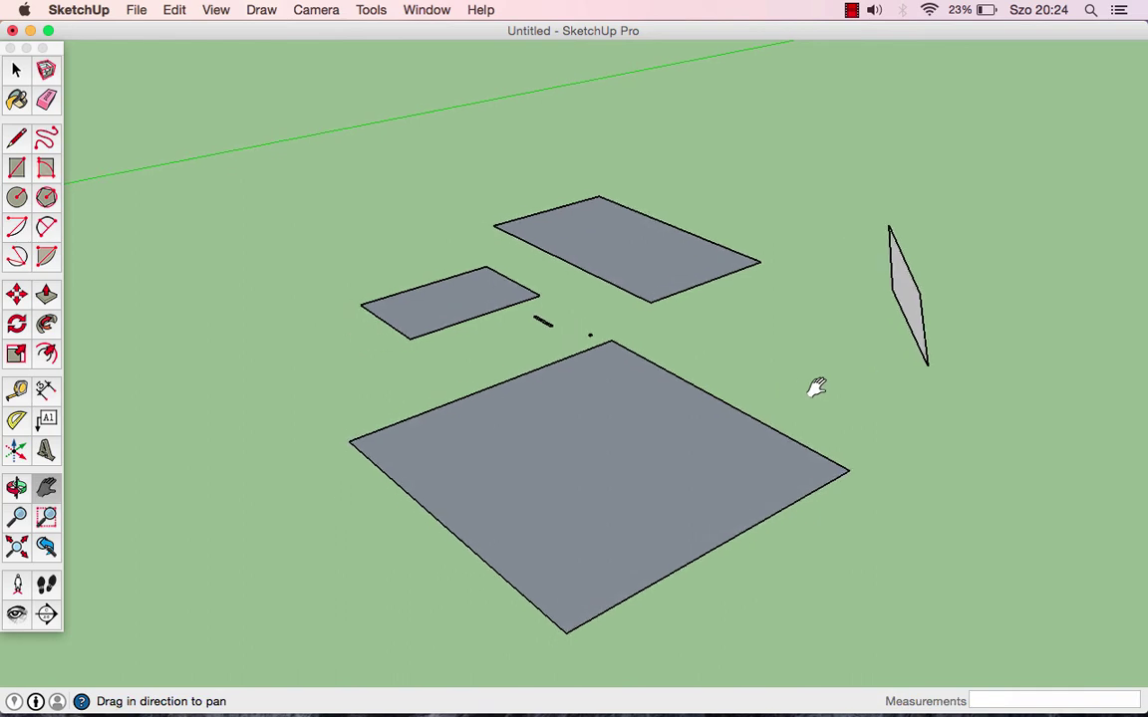